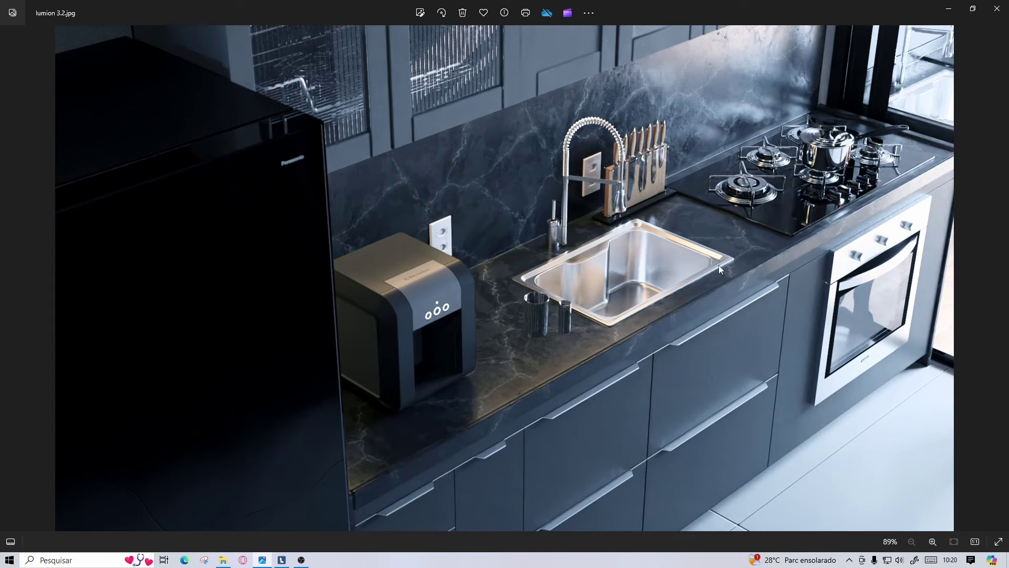
# - Fly through the house opening into the kitchen to face the magenta Color K03 wall
pyautogui.click(282, 559)
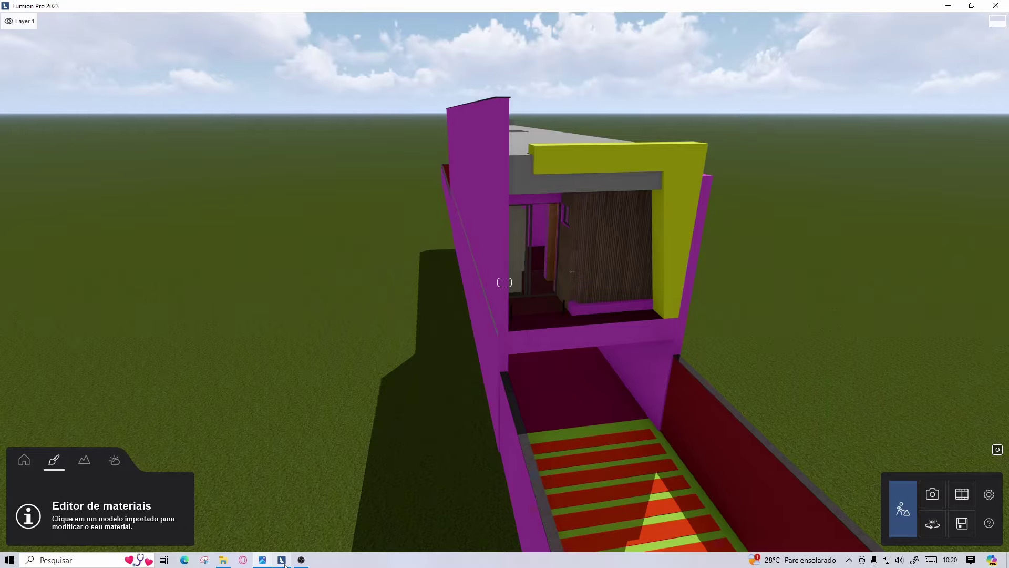
pyautogui.moveTo(551, 299); pyautogui.dragTo(504, 283, button='right')
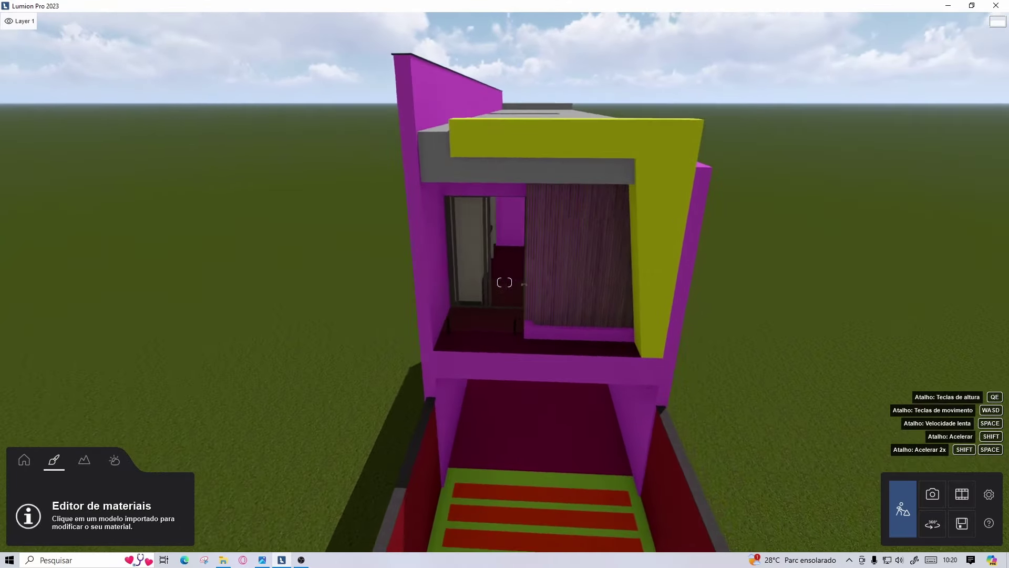
pyautogui.press('w')
pyautogui.press('w')
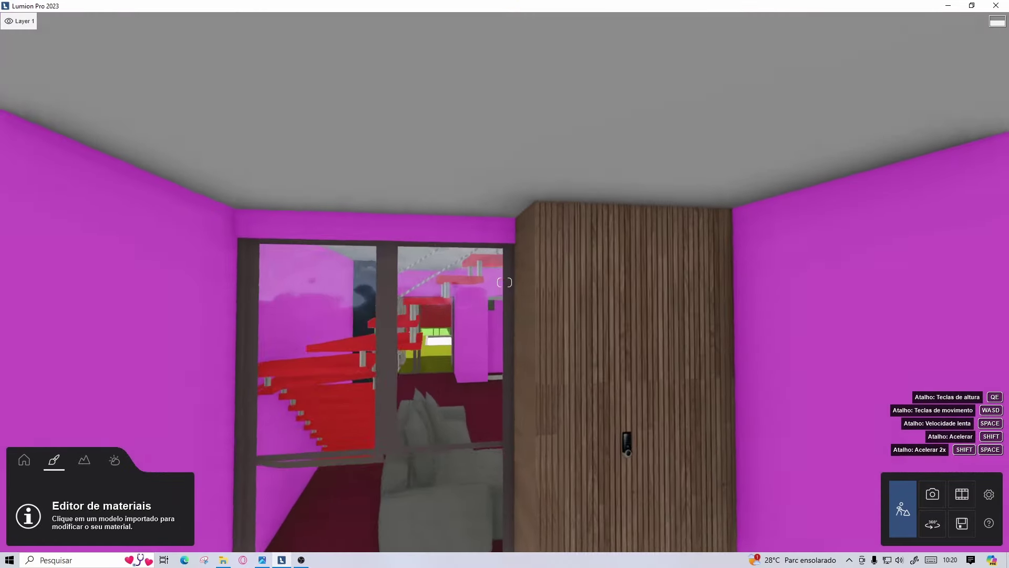
pyautogui.press('w')
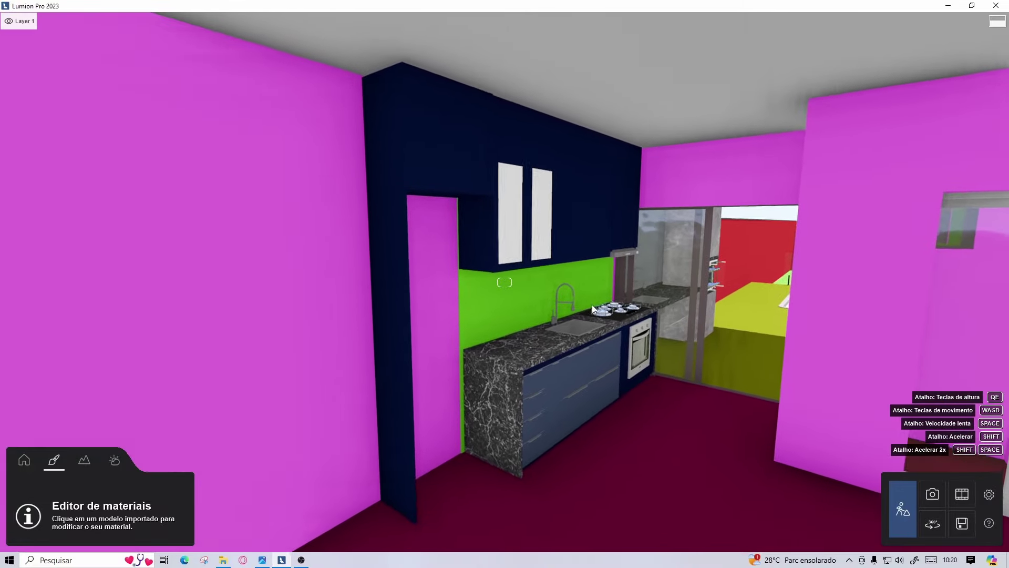
pyautogui.press('w')
pyautogui.moveTo(472, 307); pyautogui.dragTo(473, 305, button='right')
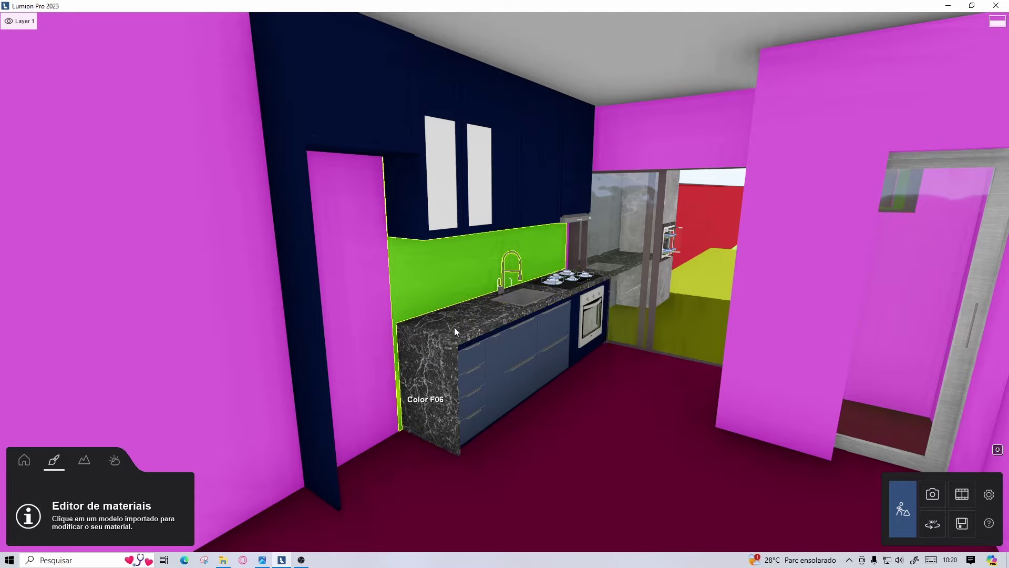
pyautogui.moveTo(454, 327); pyautogui.dragTo(399, 326, button='right')
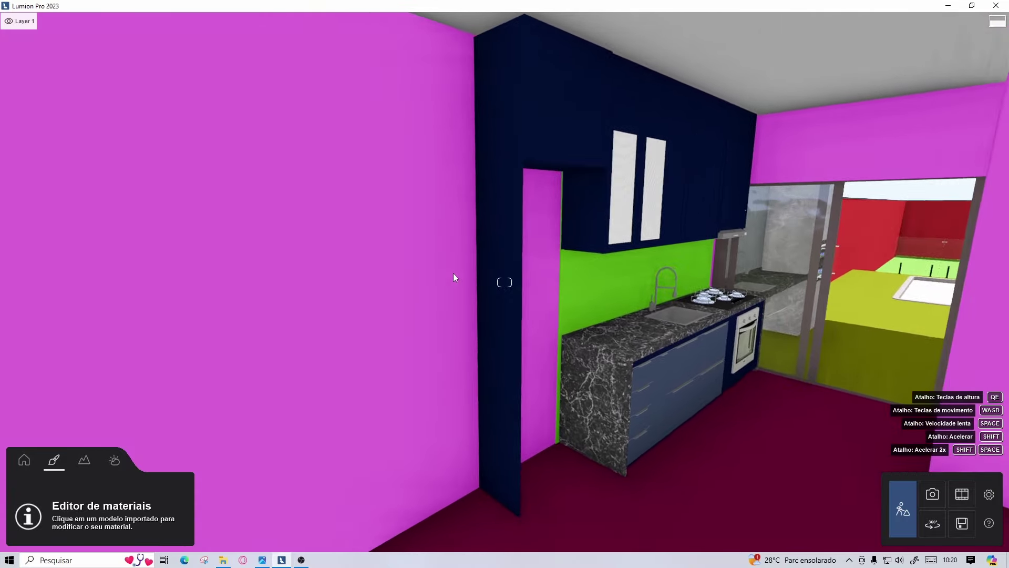
pyautogui.moveTo(524, 270); pyautogui.dragTo(397, 276, button='right')
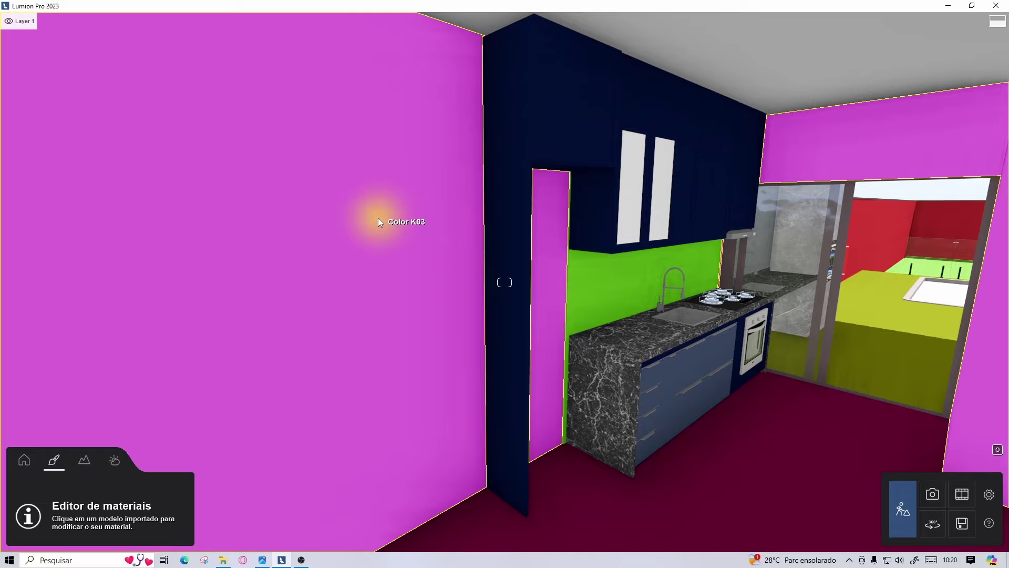
# - Replace the magenta Color K03 wall colour with a bumpy plaster from the library
pyautogui.click(378, 221)
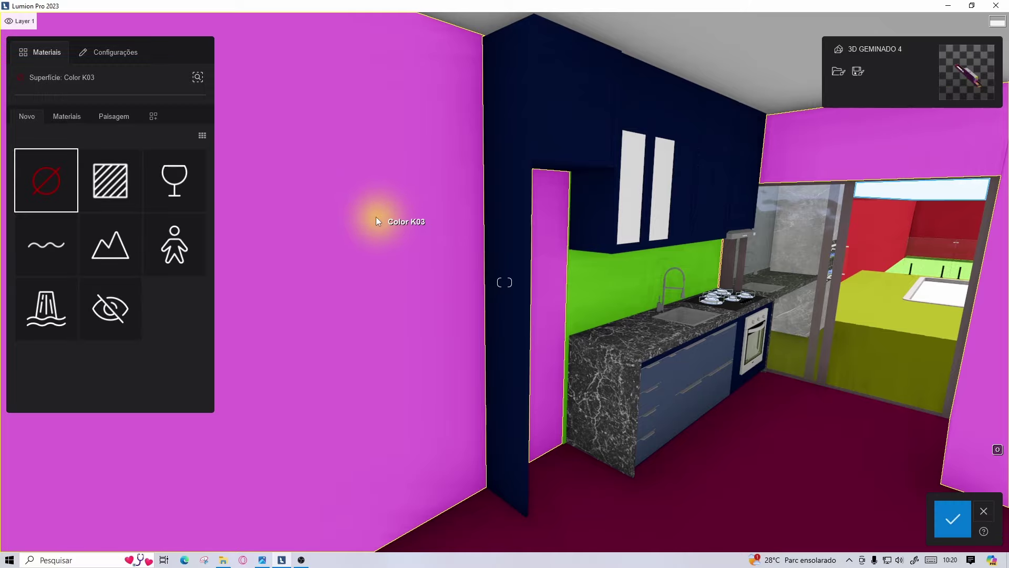
pyautogui.click(68, 124)
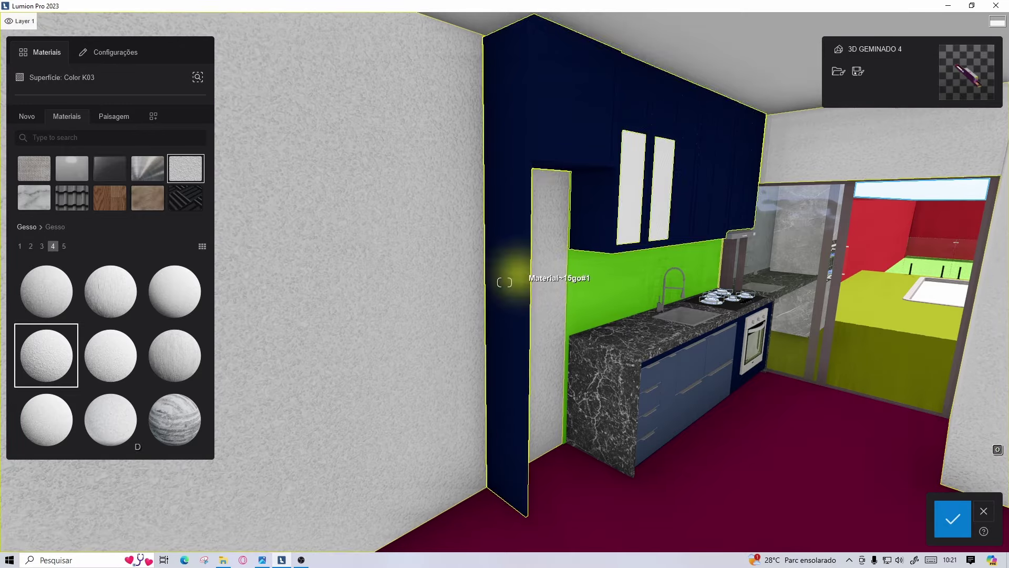
pyautogui.moveTo(508, 276)
pyautogui.mouseDown(button='right')
pyautogui.moveTo(410, 279)
pyautogui.moveTo(505, 282)
pyautogui.mouseUp(button='right')
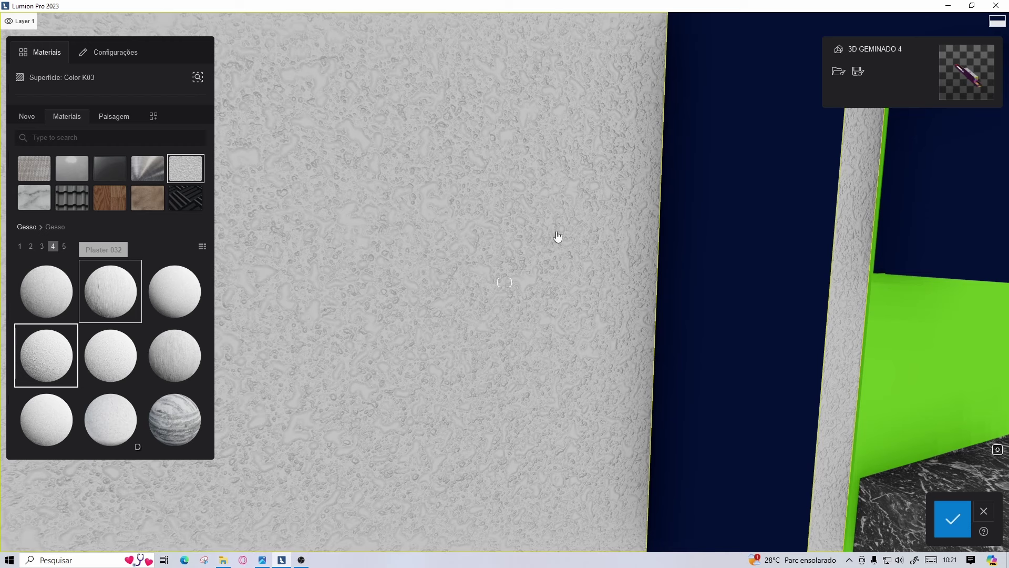
pyautogui.moveTo(481, 247); pyautogui.dragTo(578, 250, button='right')
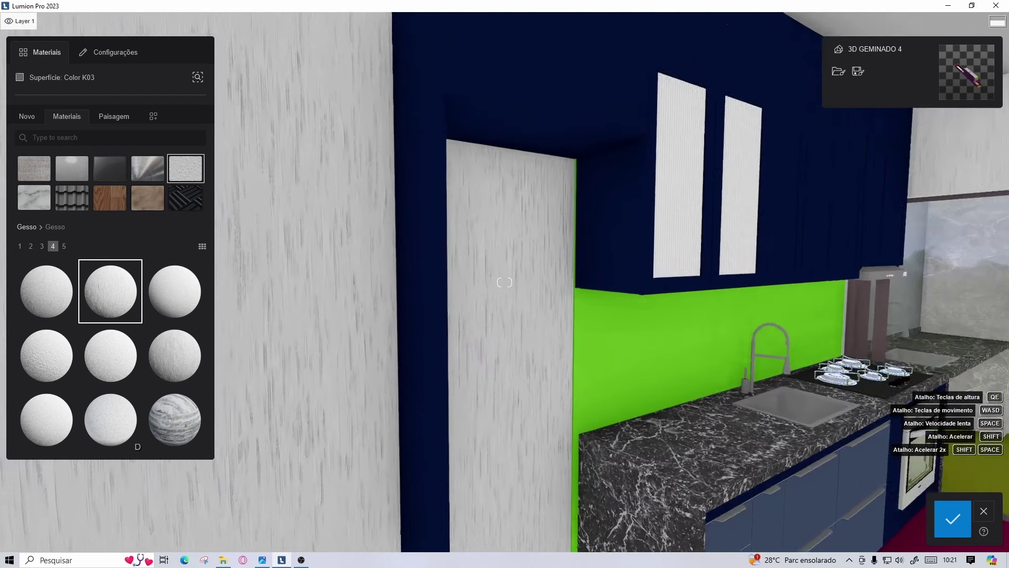
pyautogui.moveTo(505, 283); pyautogui.dragTo(546, 283, button='right')
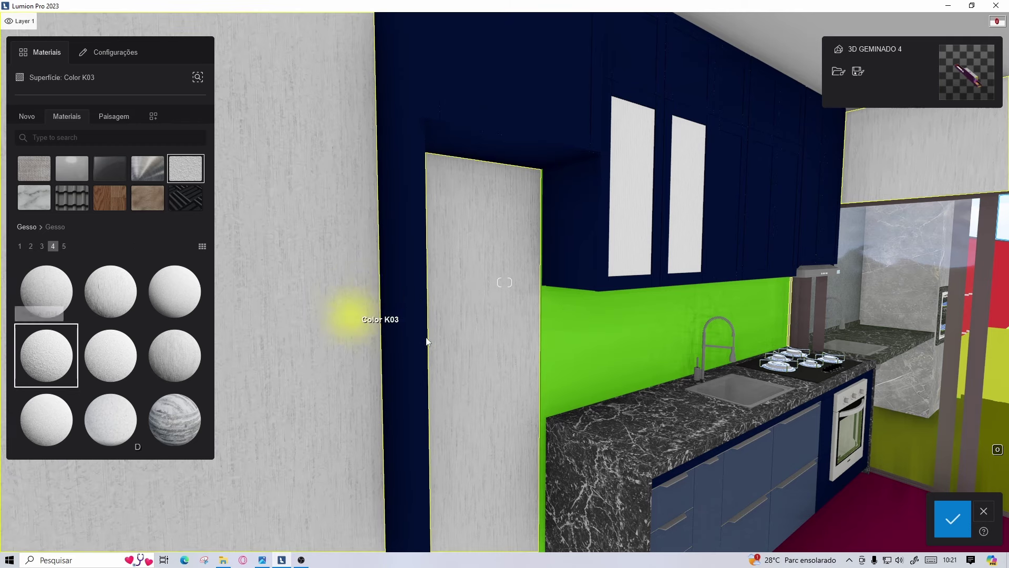
pyautogui.moveTo(354, 315); pyautogui.dragTo(339, 335, button='right')
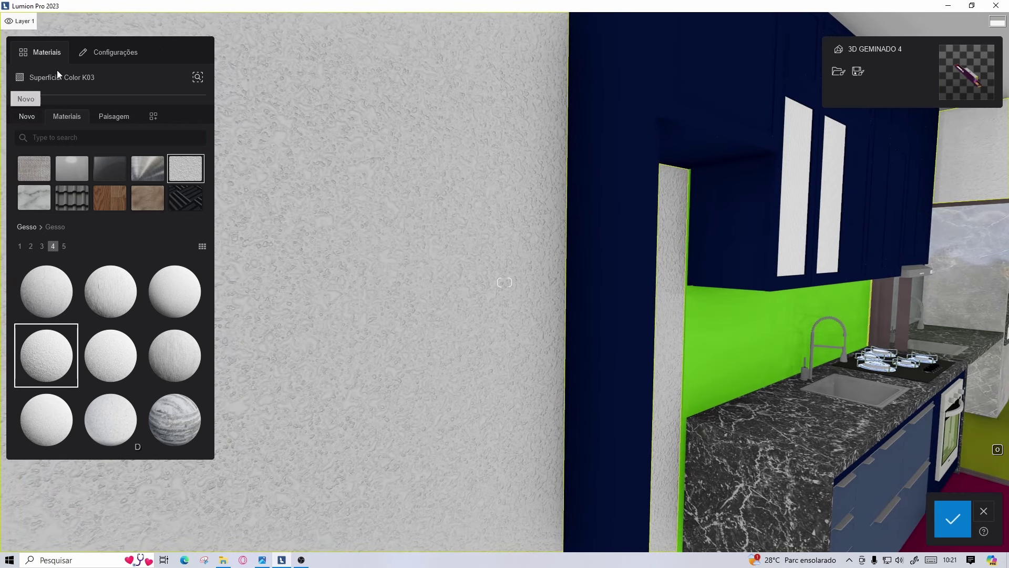
# - Set the wall plaster's map scale to 0.3 m and confirm the material
pyautogui.click(108, 52)
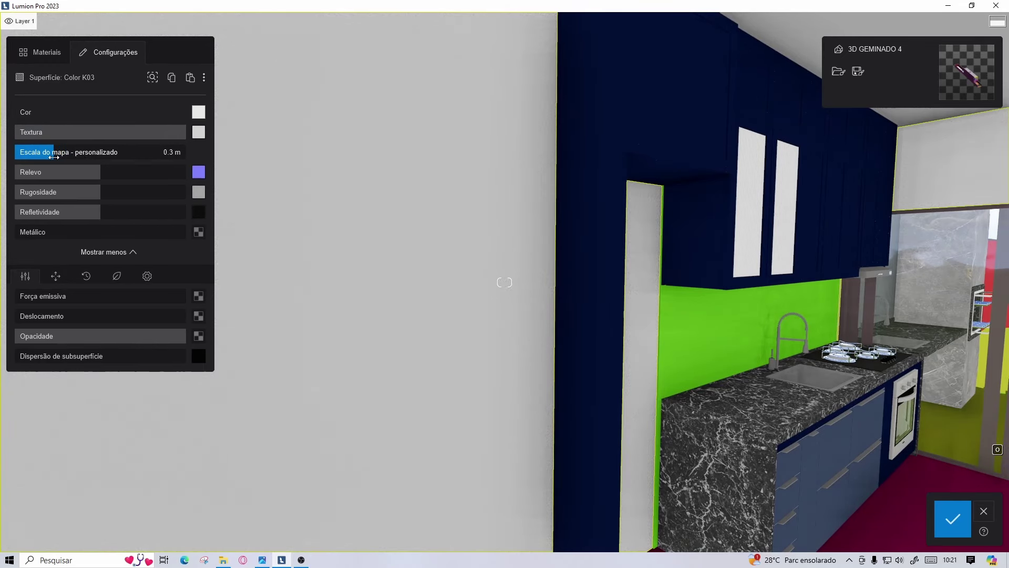
pyautogui.press('w')
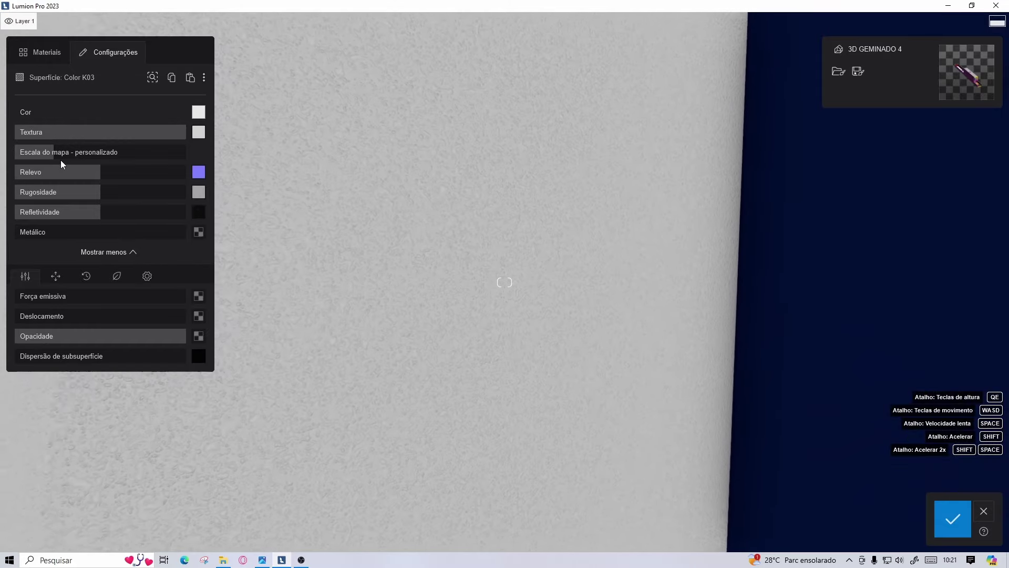
pyautogui.moveTo(544, 294); pyautogui.dragTo(683, 294, button='right')
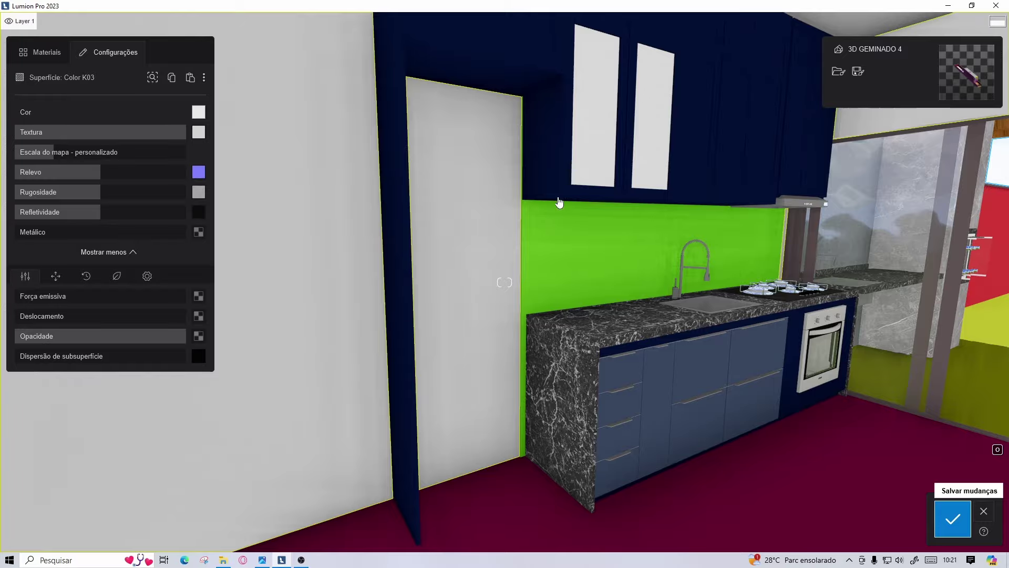
pyautogui.press('Return')
# - Move in toward the counter and green backsplash, then back up to see the whole counter
pyautogui.press('w')
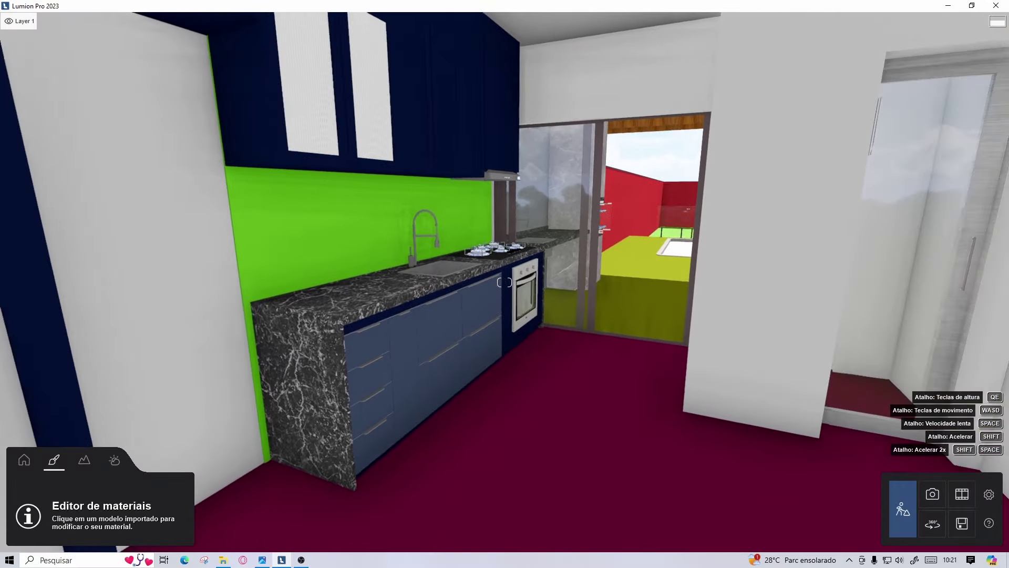
pyautogui.moveTo(505, 283); pyautogui.dragTo(504, 282, button='right')
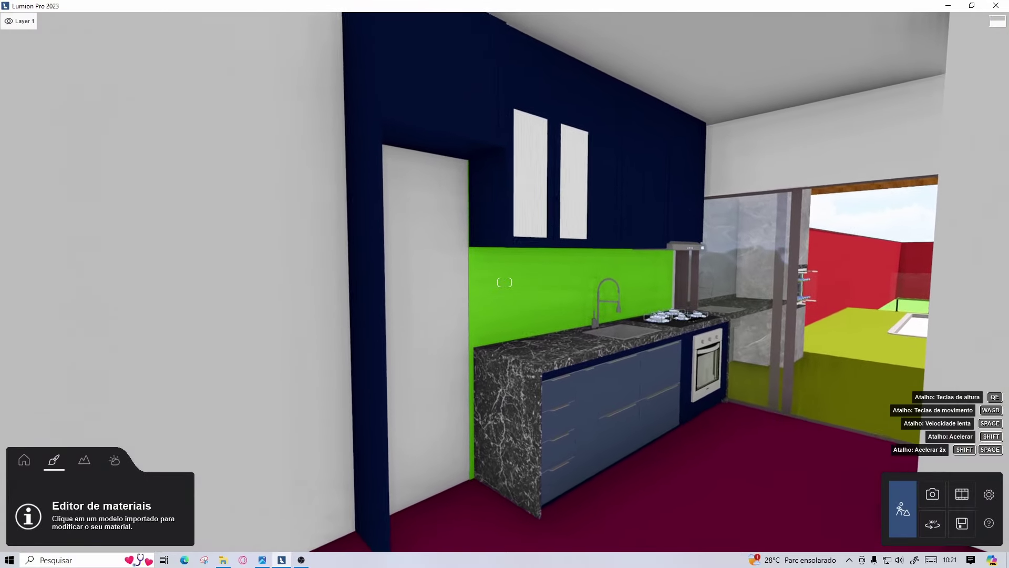
pyautogui.press('w')
pyautogui.moveTo(504, 282)
pyautogui.mouseDown(button='right')
pyautogui.moveTo(579, 247)
pyautogui.moveTo(556, 217)
pyautogui.moveTo(554, 295)
pyautogui.mouseUp(button='right')
pyautogui.press('s')
pyautogui.press('w')
pyautogui.press('s')
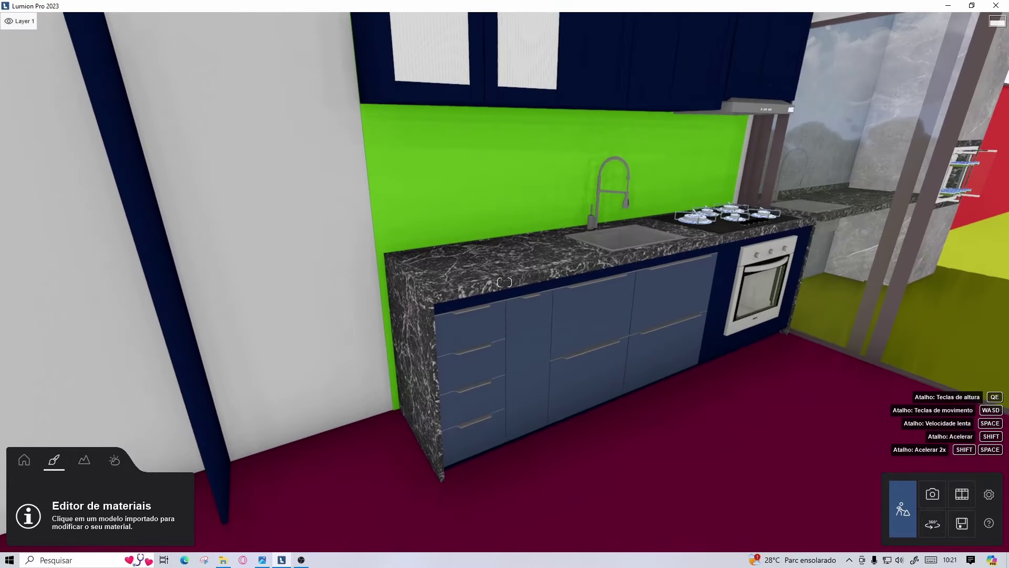
pyautogui.press('w')
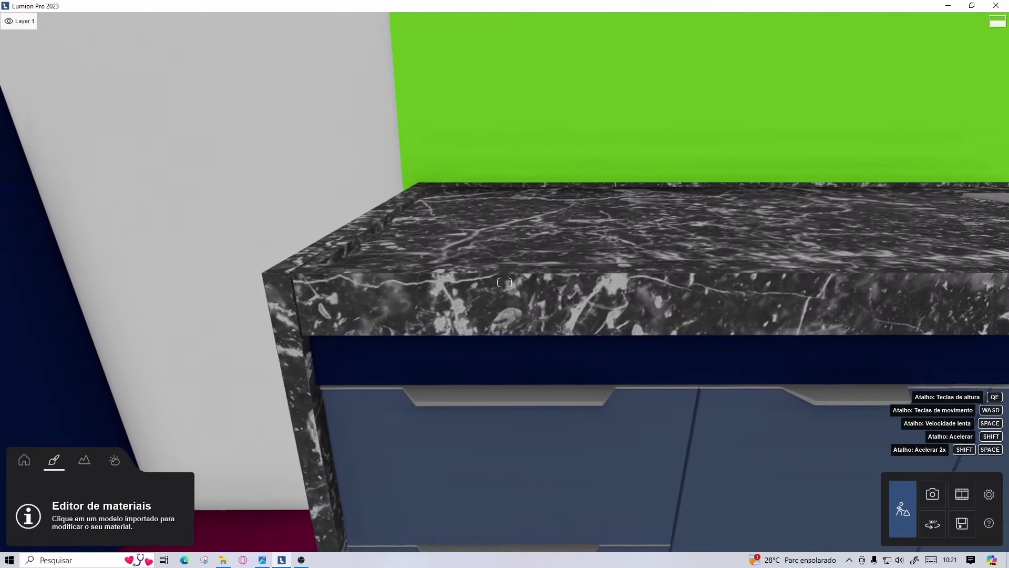
# - Orbit along the counter past the faucet and upper cabinets to a wide kitchen view
pyautogui.moveTo(504, 282)
pyautogui.mouseDown(button='right')
pyautogui.moveTo(431, 282)
pyautogui.moveTo(546, 282)
pyautogui.moveTo(449, 340)
pyautogui.mouseUp(button='right')
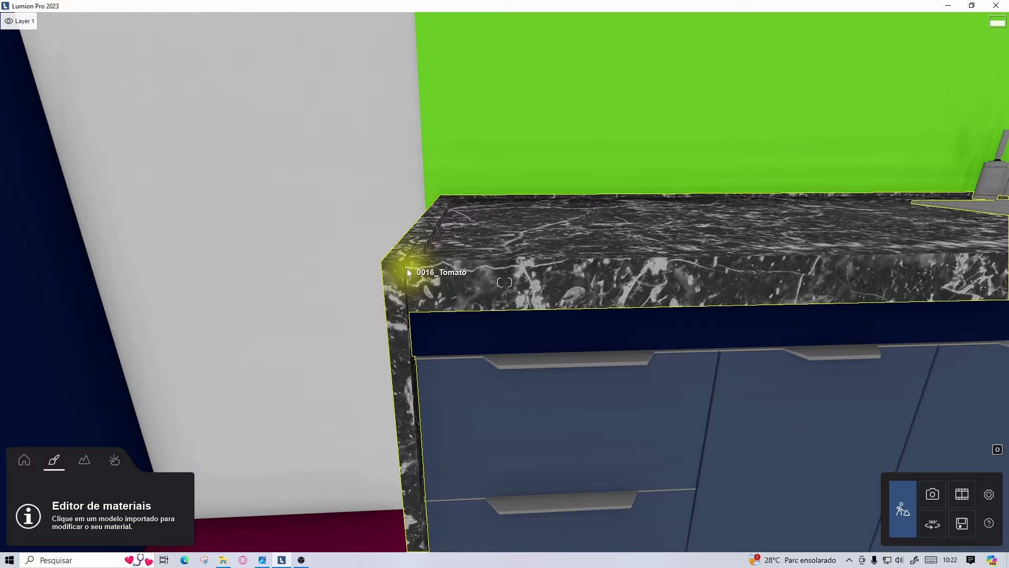
pyautogui.moveTo(407, 268)
pyautogui.mouseDown(button='right')
pyautogui.moveTo(389, 264)
pyautogui.moveTo(368, 295)
pyautogui.moveTo(642, 347)
pyautogui.mouseUp(button='right')
pyautogui.moveTo(573, 342)
pyautogui.mouseDown(button='right')
pyautogui.moveTo(316, 363)
pyautogui.moveTo(405, 275)
pyautogui.mouseUp(button='right')
pyautogui.moveTo(363, 225); pyautogui.dragTo(337, 80, button='right')
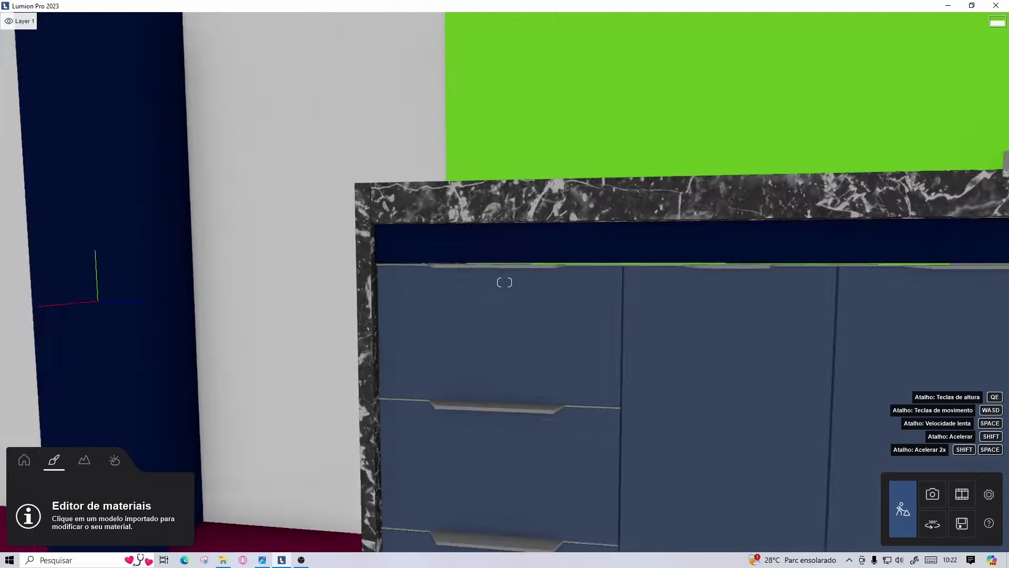
pyautogui.moveTo(400, 88); pyautogui.dragTo(378, 87, button='right')
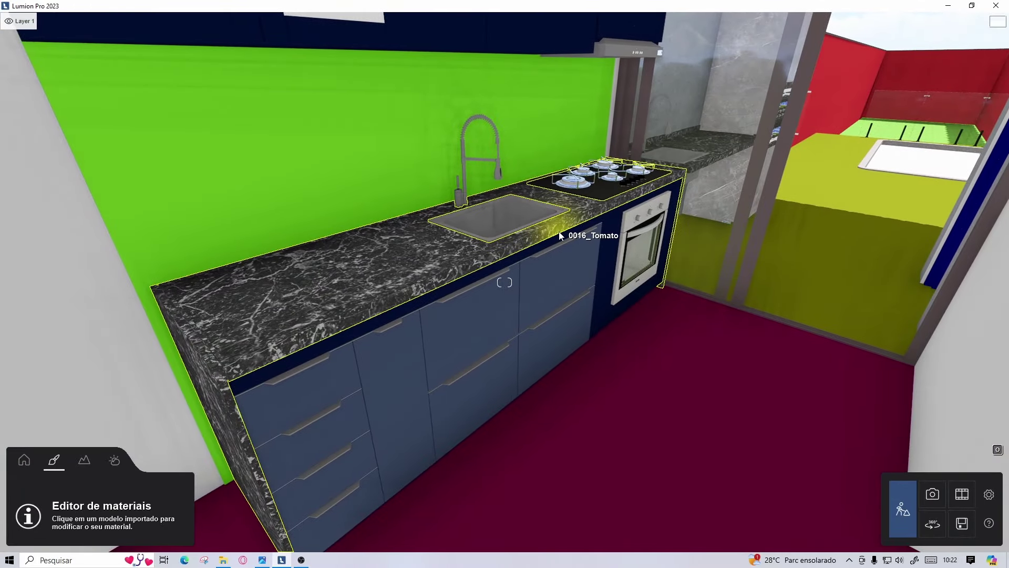
pyautogui.scroll(-3, 516, 209)
pyautogui.moveTo(516, 209); pyautogui.dragTo(515, 194, button='right')
pyautogui.scroll(-3, 504, 282)
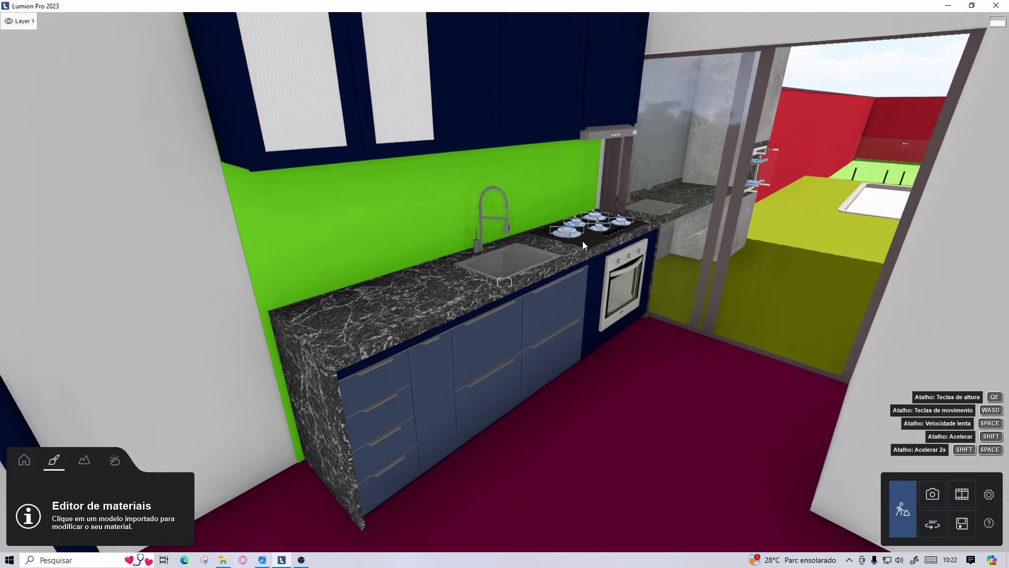
pyautogui.moveTo(504, 282); pyautogui.dragTo(504, 282, button='right')
pyautogui.scroll(-5, 504, 283)
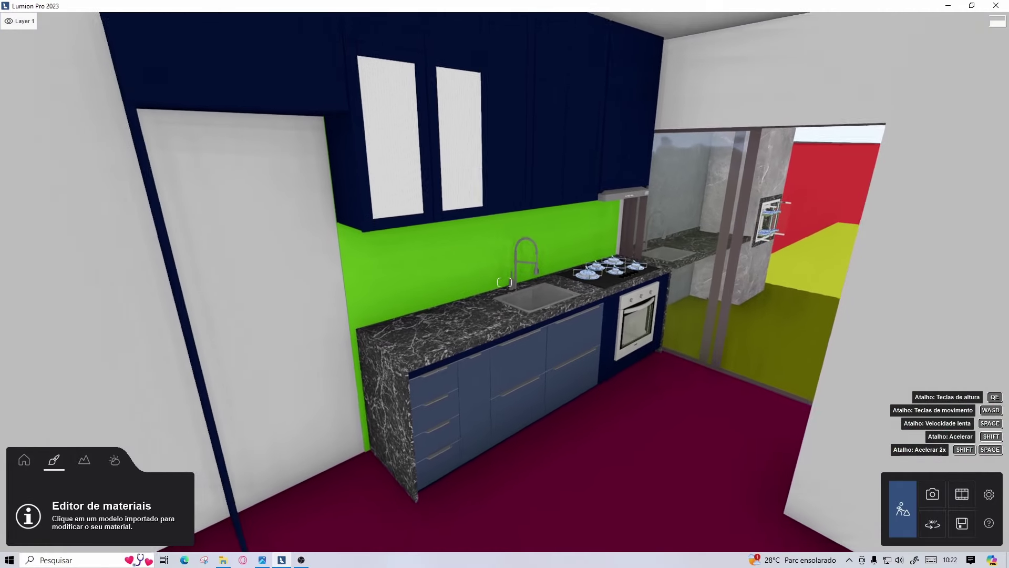
pyautogui.moveTo(600, 184); pyautogui.dragTo(562, 217, button='right')
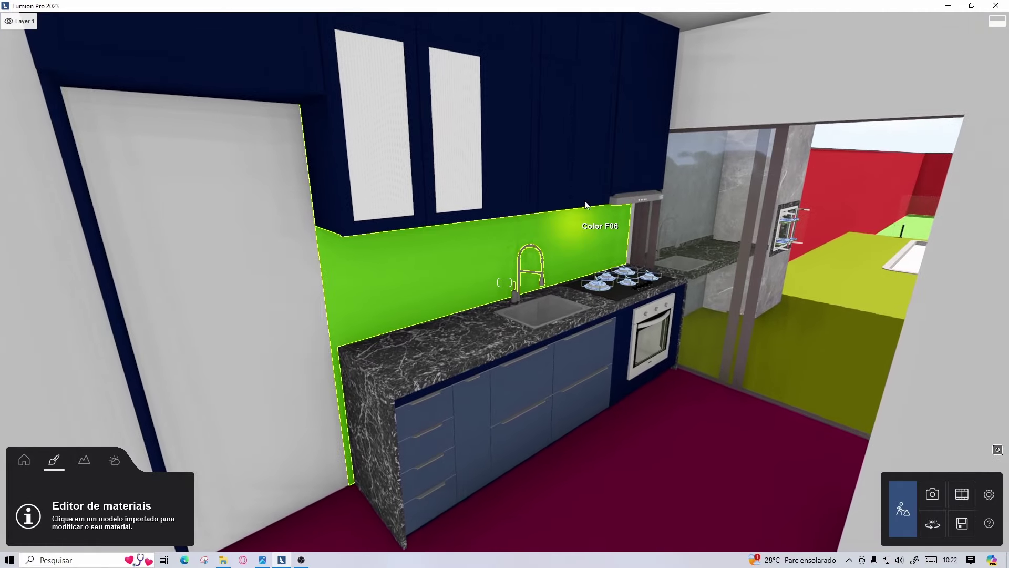
pyautogui.scroll(4, 572, 266)
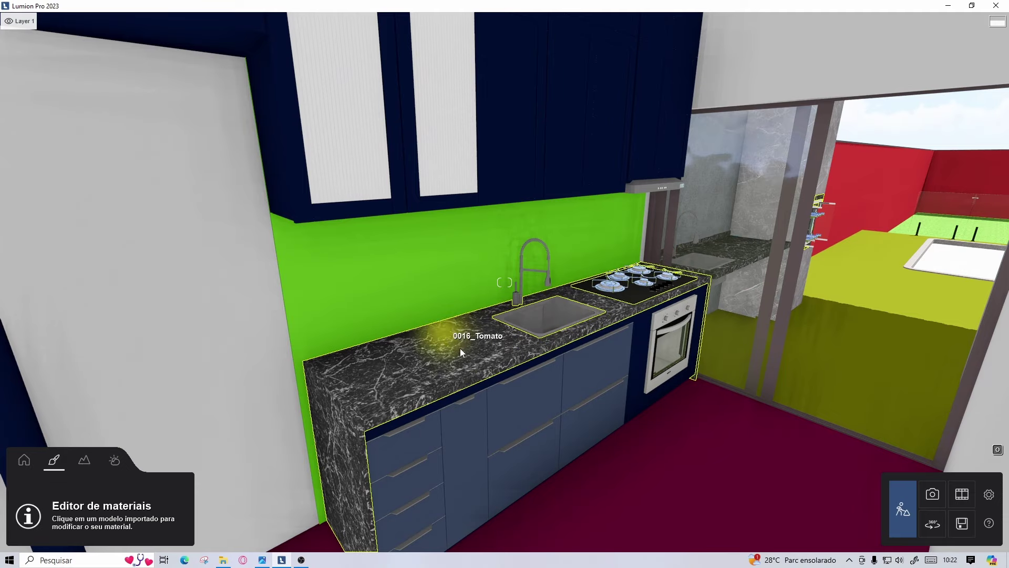
# - Apply the dark blue marble from the custom materials to the 0016_Tomato countertop
pyautogui.scroll(-2, 499, 374)
pyautogui.click(493, 361)
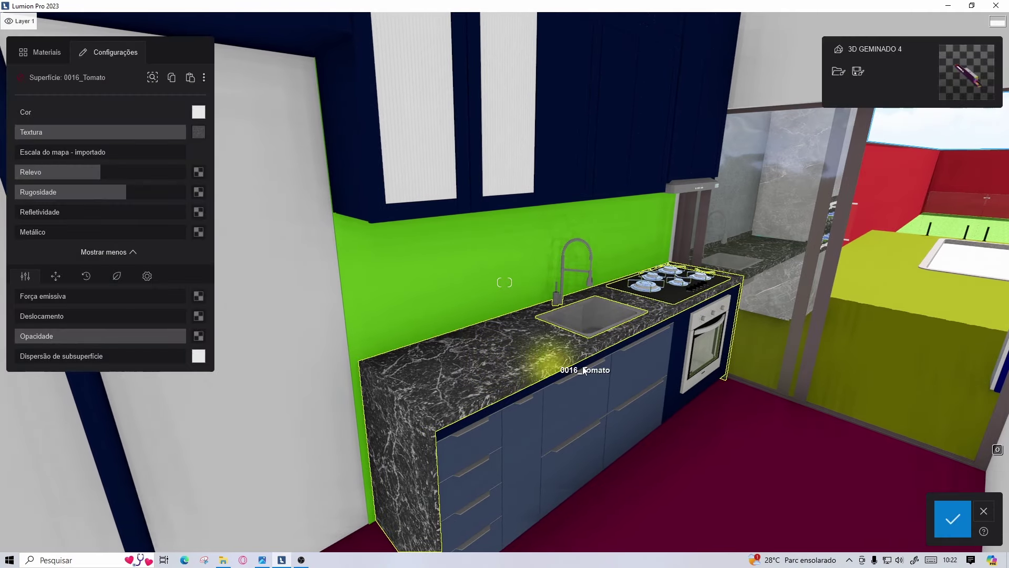
pyautogui.click(50, 60)
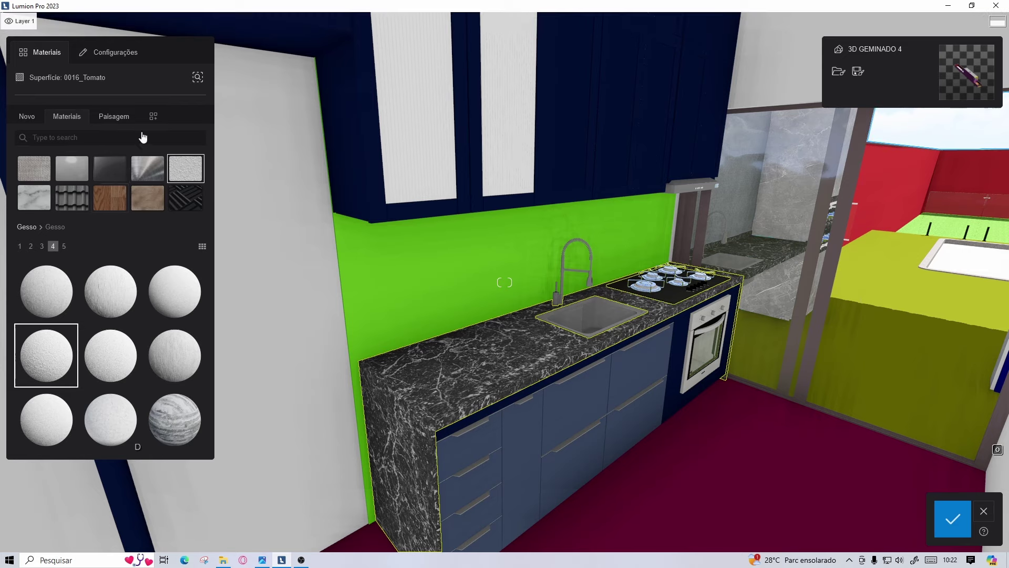
pyautogui.click(153, 116)
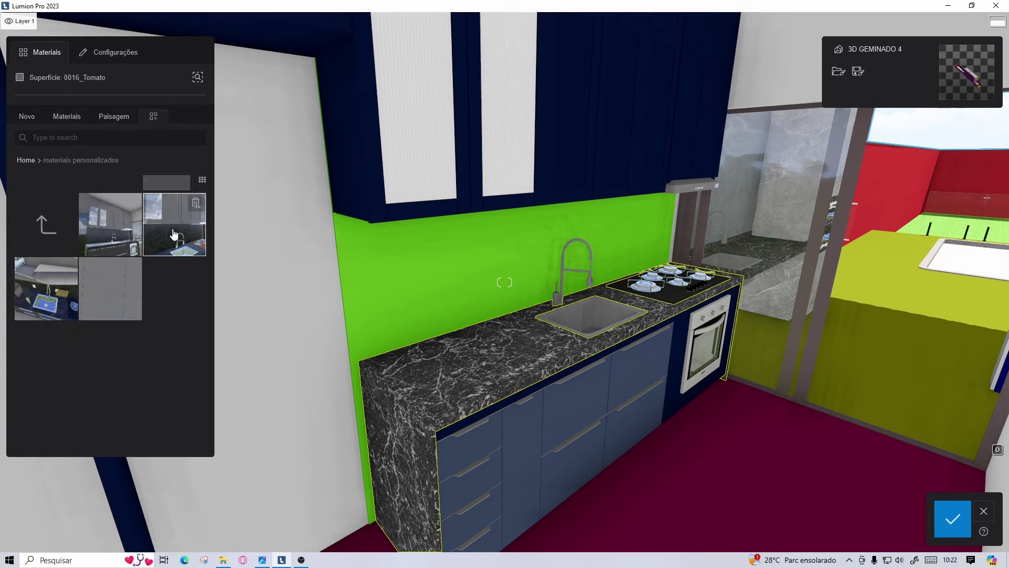
pyautogui.scroll(10, 503, 309)
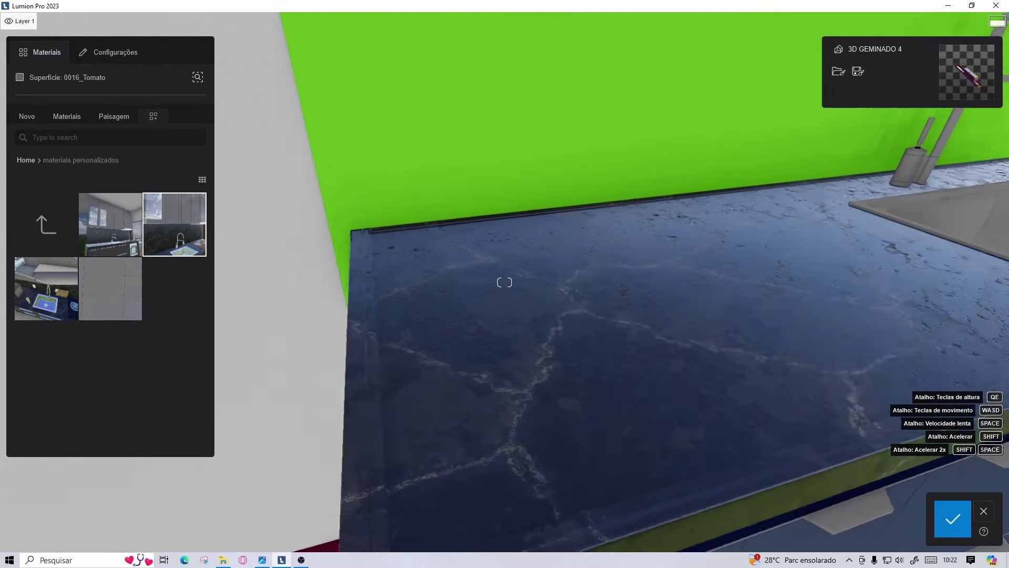
# - Orbit around the marble countertop, sink, stove and oven to inspect its coverage
pyautogui.moveTo(505, 282); pyautogui.dragTo(468, 251, button='right')
pyautogui.moveTo(751, 281); pyautogui.dragTo(752, 247, button='right')
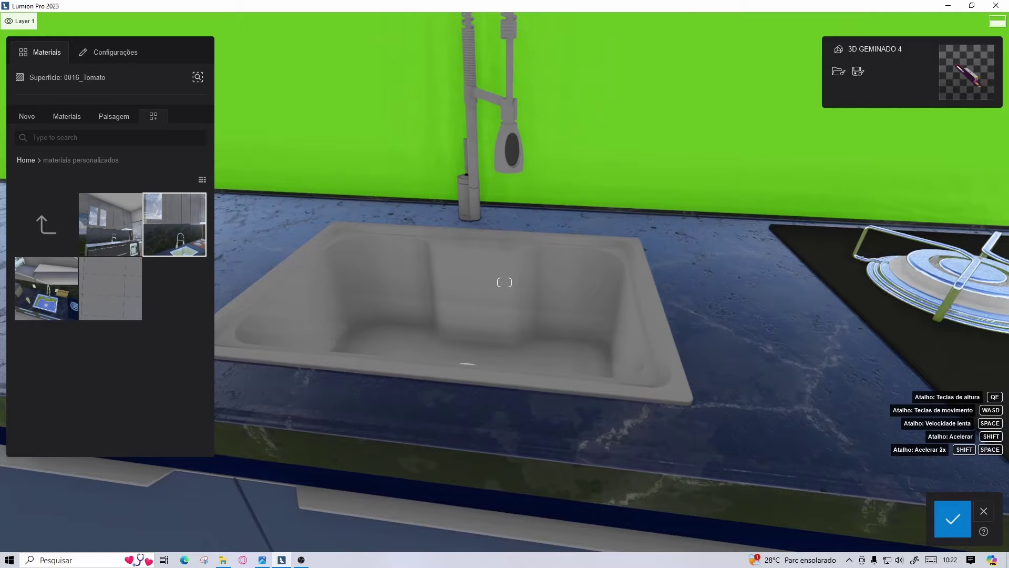
pyautogui.moveTo(504, 282); pyautogui.dragTo(399, 241, button='right')
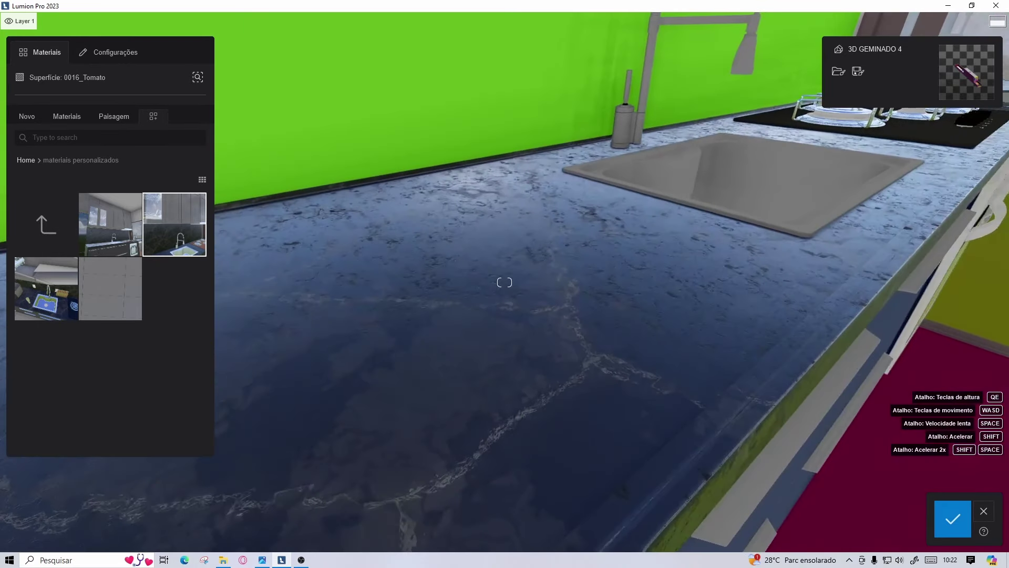
pyautogui.moveTo(504, 282); pyautogui.dragTo(678, 318, button='right')
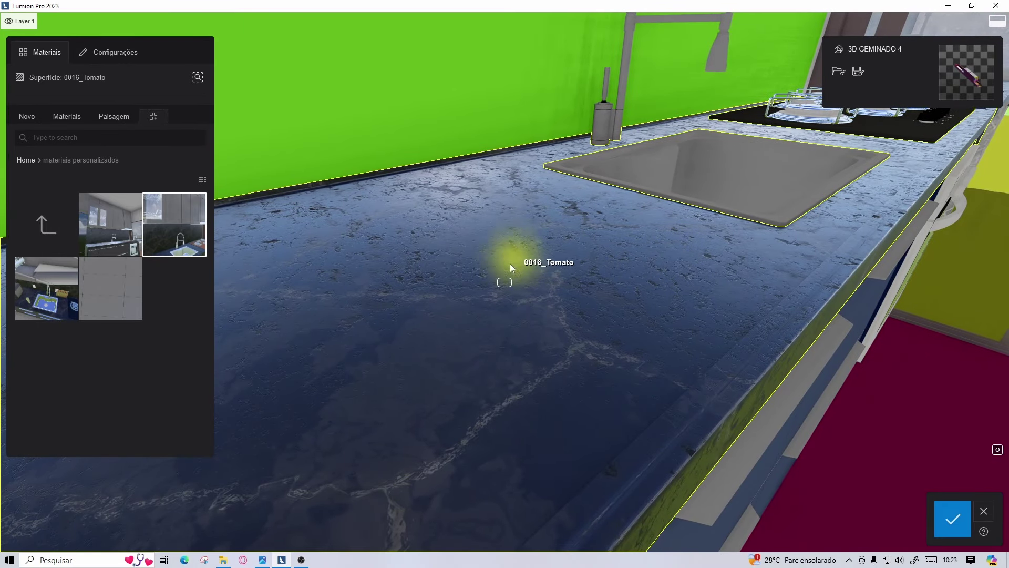
pyautogui.moveTo(499, 403); pyautogui.dragTo(657, 399, button='right')
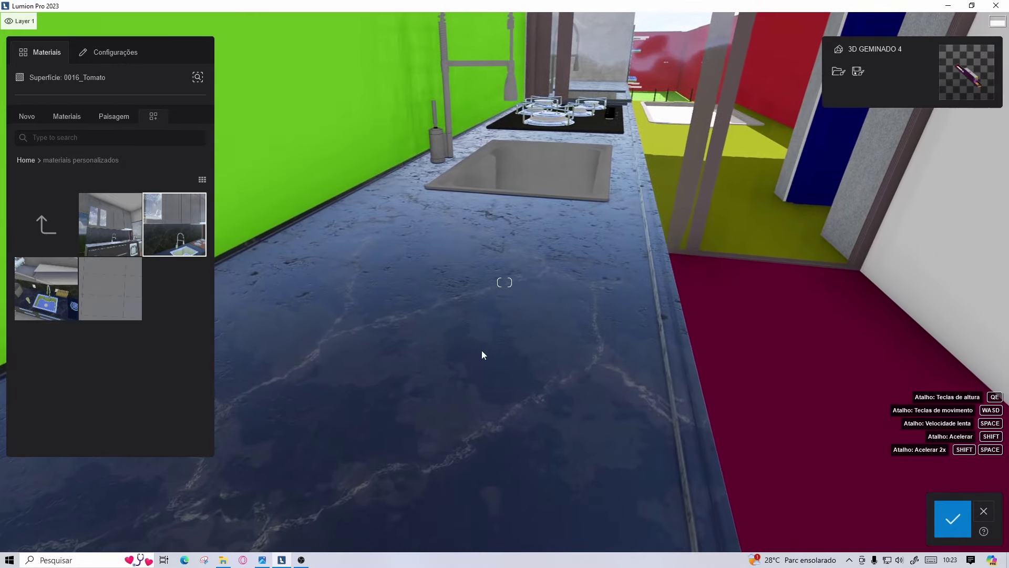
pyautogui.moveTo(479, 353)
pyautogui.mouseDown(button='right')
pyautogui.moveTo(505, 282)
pyautogui.moveTo(920, 544)
pyautogui.mouseUp(button='right')
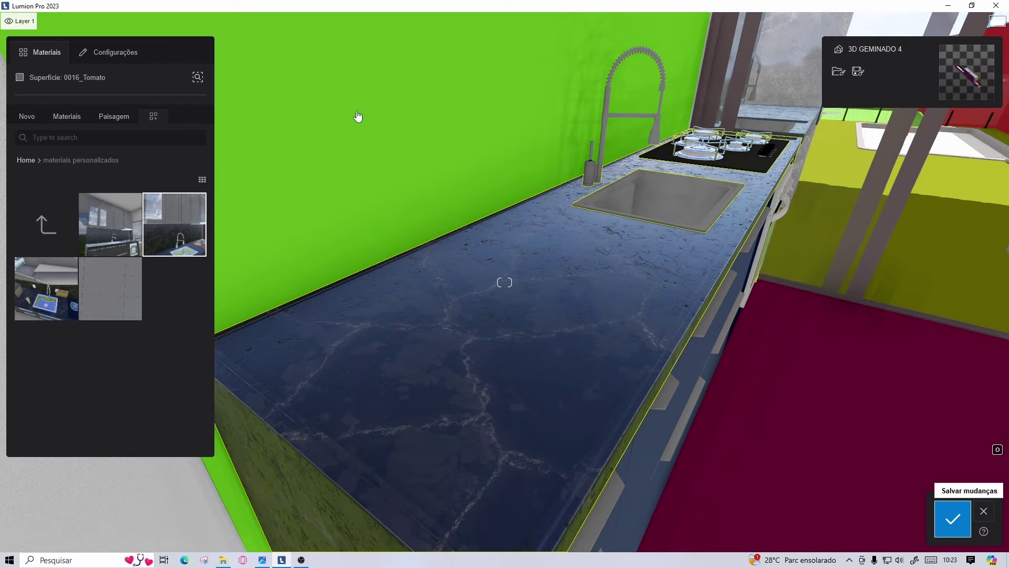
# - Give the backsplash dark marble and the sink the custom stainless steel, opening its settings
pyautogui.click(516, 342)
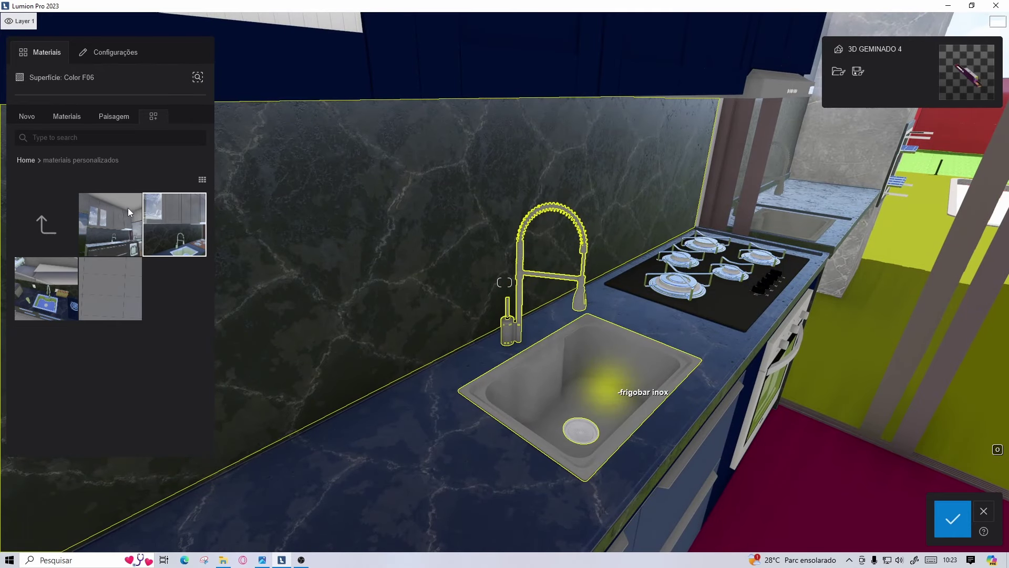
pyautogui.click(532, 317)
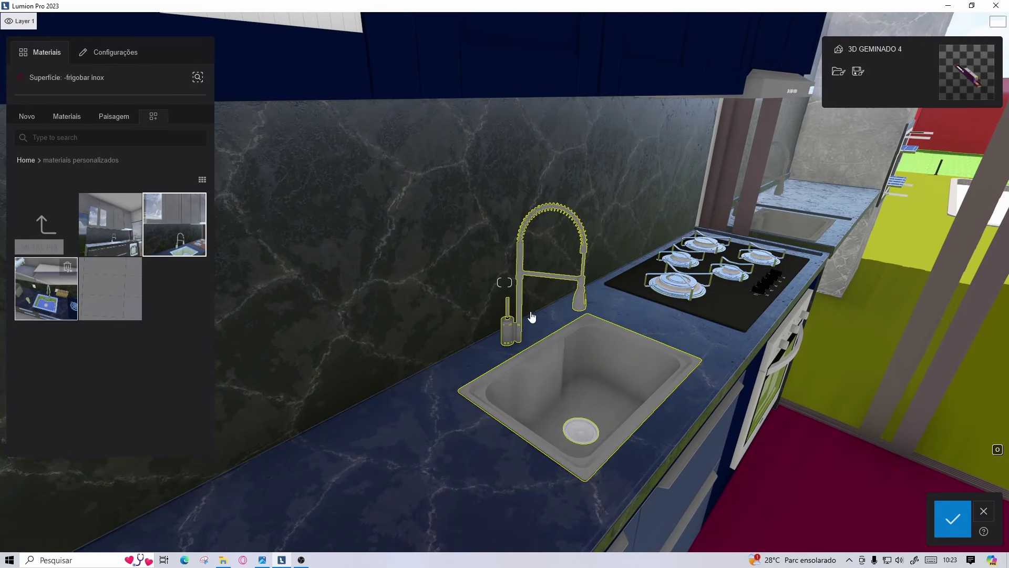
pyautogui.scroll(5, 589, 343)
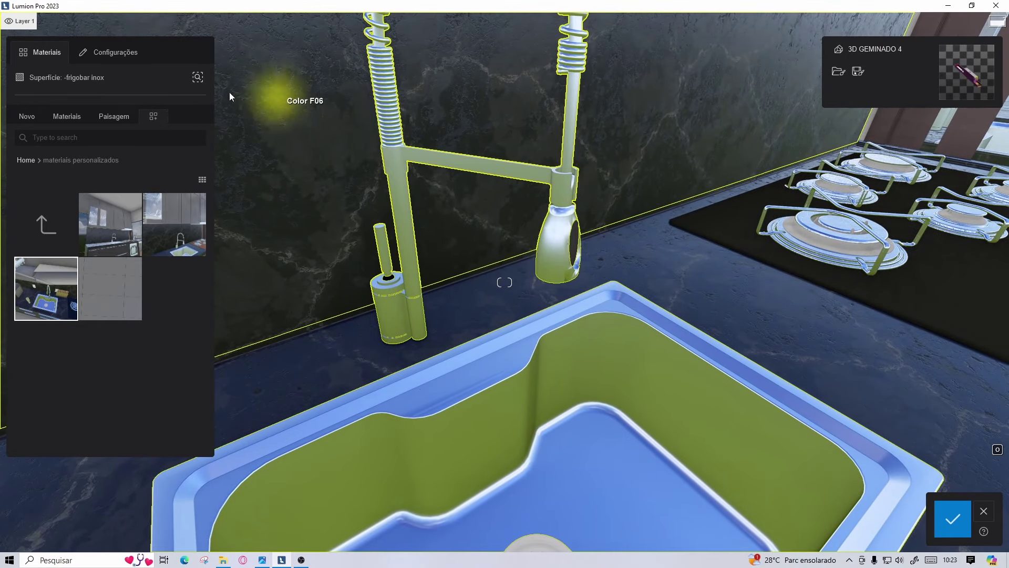
pyautogui.click(105, 52)
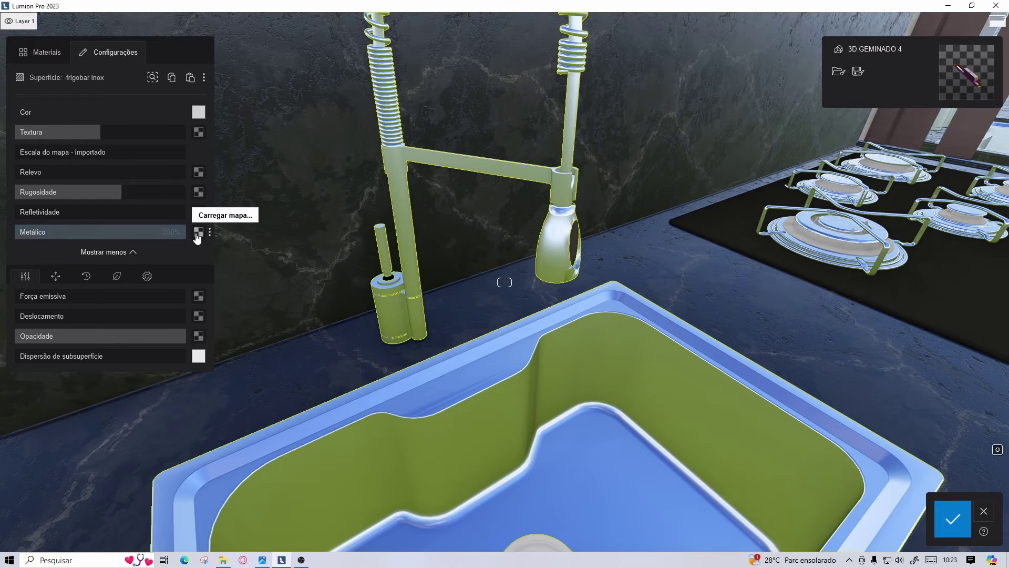
pyautogui.moveTo(678, 269)
pyautogui.mouseDown(button='right')
pyautogui.moveTo(796, 267)
pyautogui.moveTo(640, 257)
pyautogui.mouseUp(button='right')
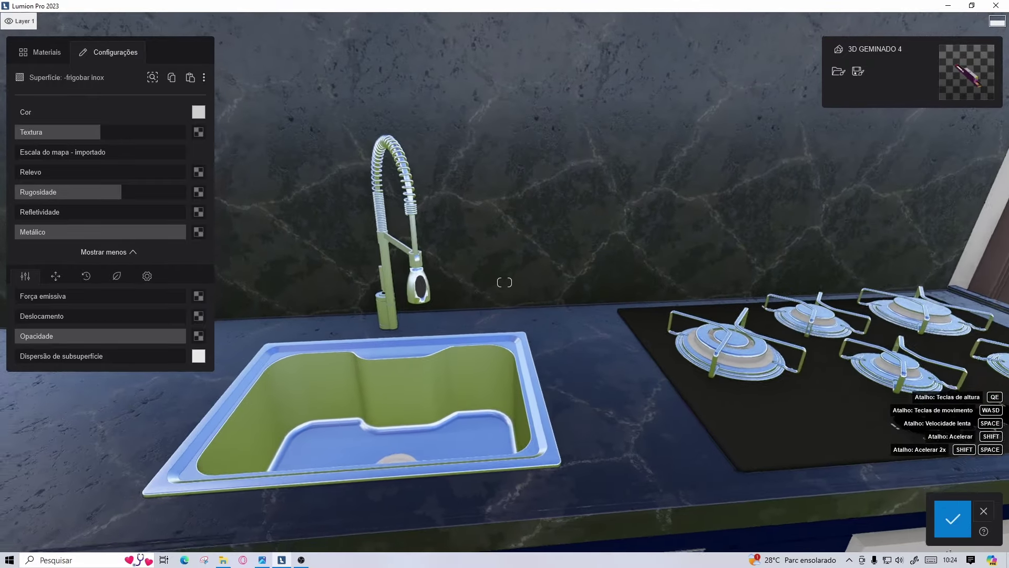
pyautogui.moveTo(505, 282); pyautogui.dragTo(368, 284, button='right')
# - Fly to the cooktop and give the oven the steel material, then select the range hood
pyautogui.press('s')
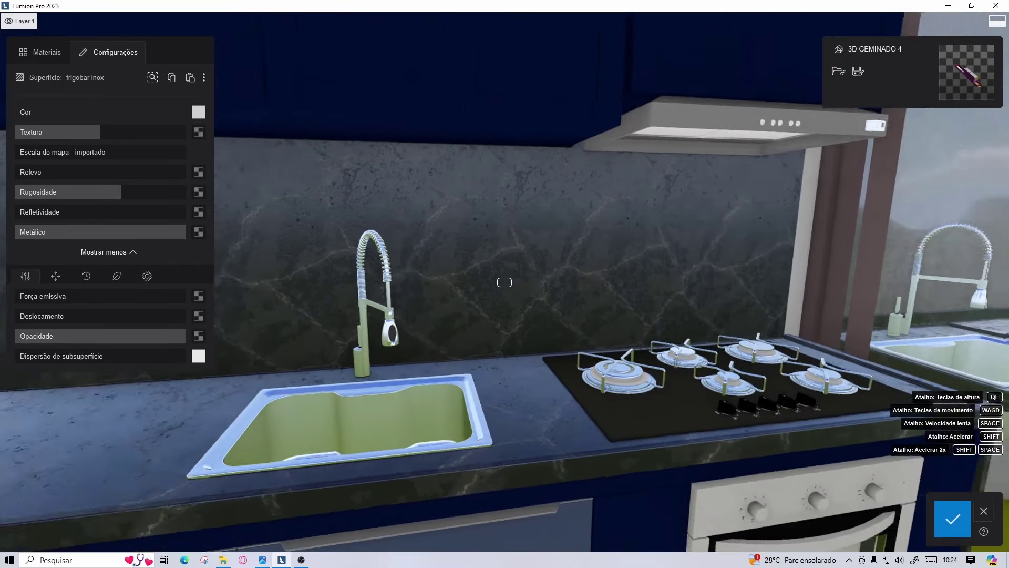
pyautogui.press('w')
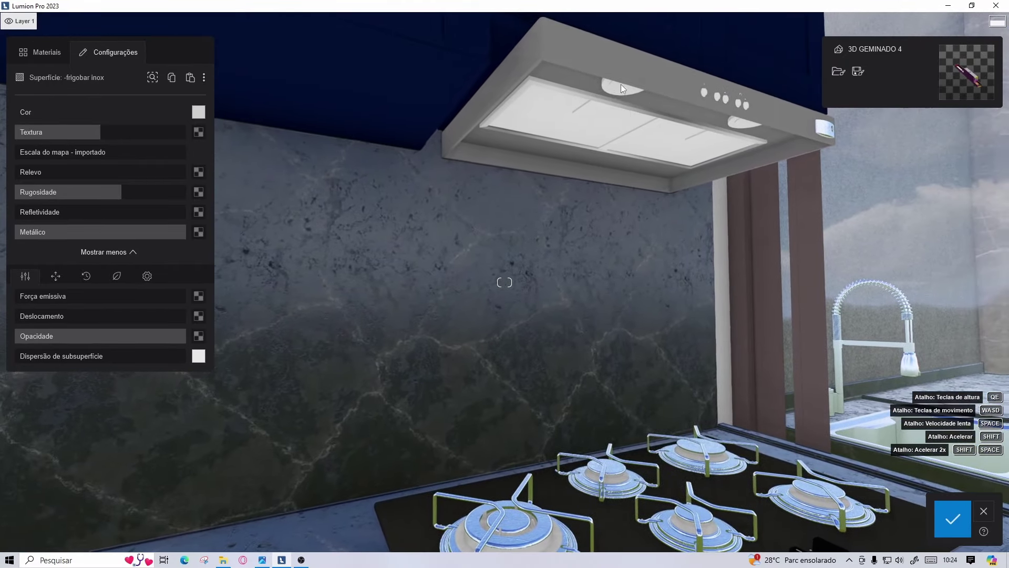
pyautogui.moveTo(551, 235); pyautogui.dragTo(497, 386, button='right')
pyautogui.press('s')
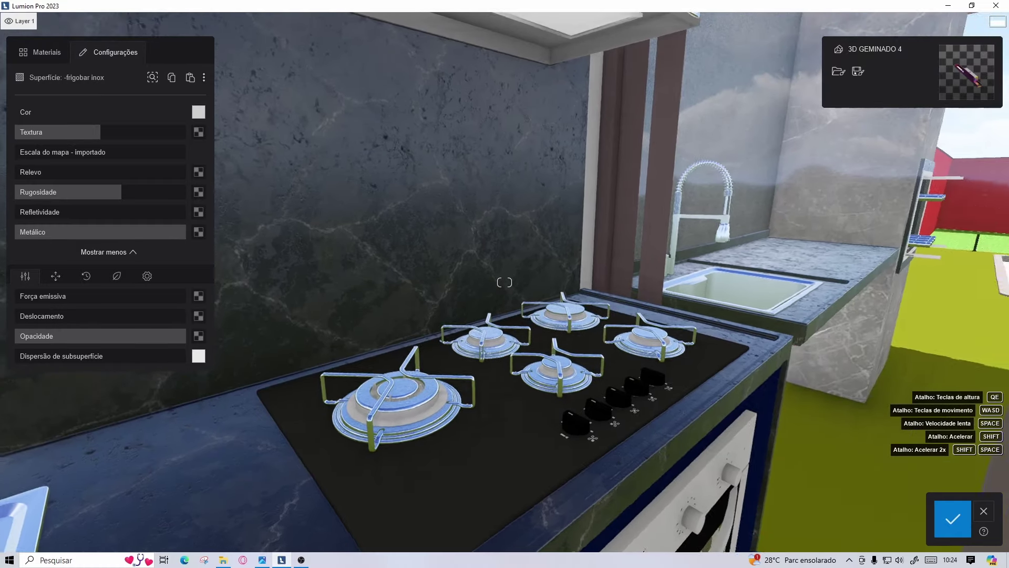
pyautogui.press('e')
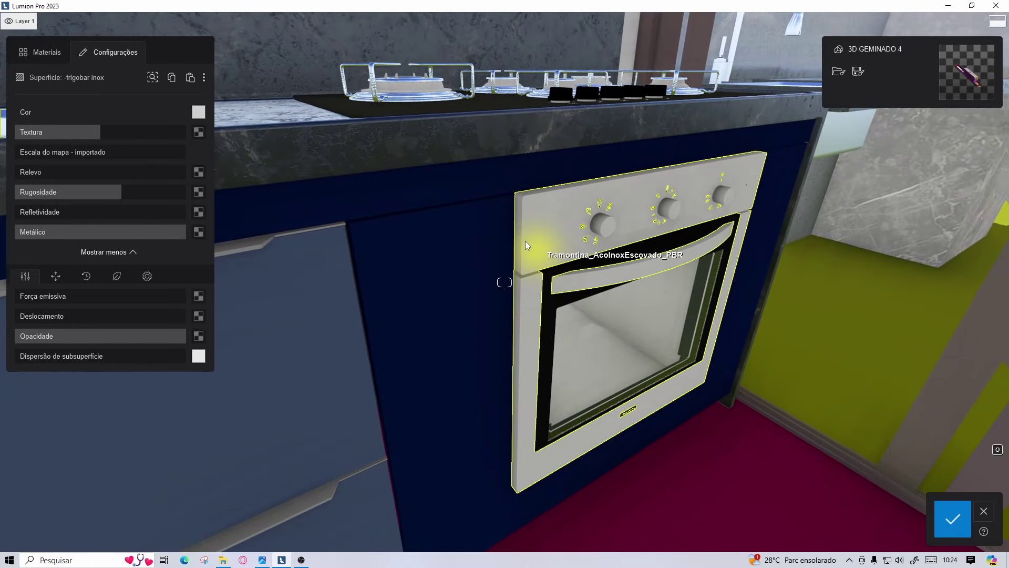
pyautogui.click(572, 247)
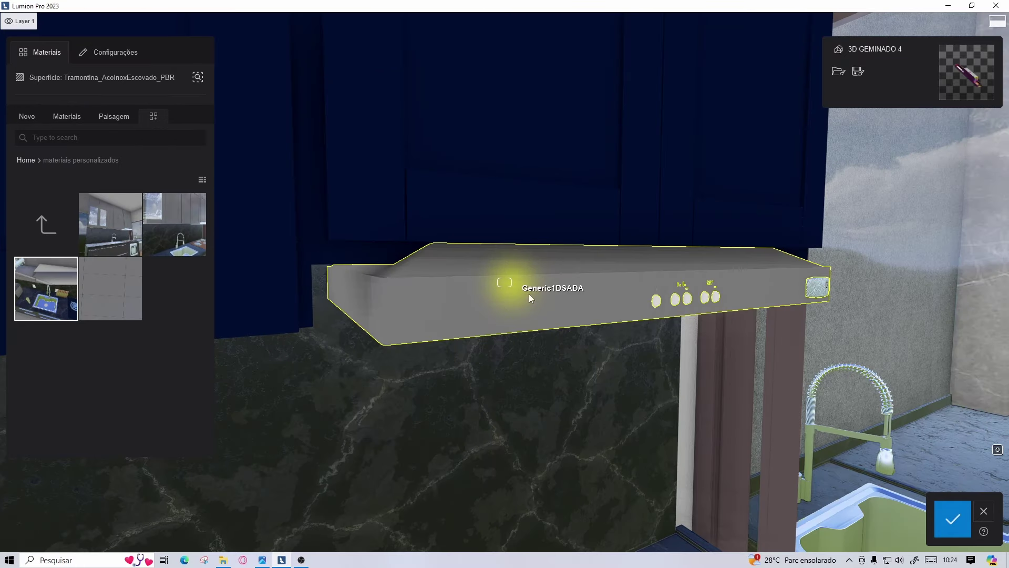
pyautogui.click(529, 297)
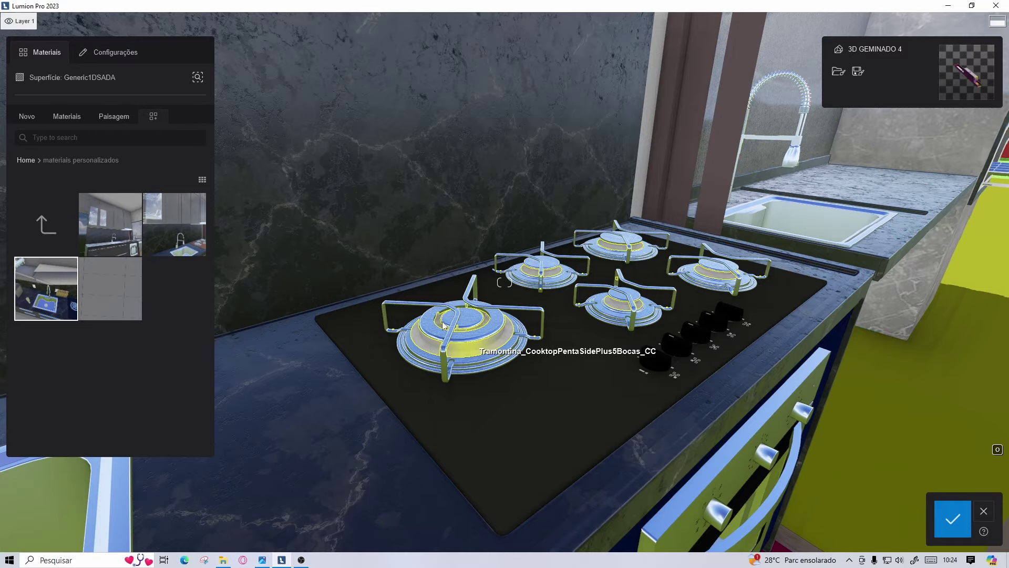
# - Give the cooktop glass 25% reflectivity and 131% roughness for a glossy finish
pyautogui.click(364, 355)
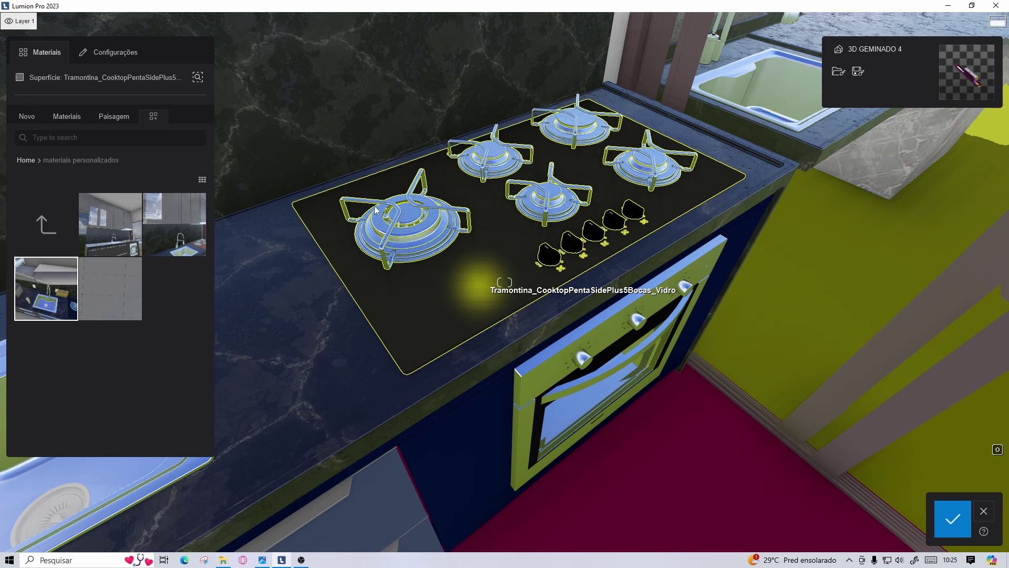
pyautogui.click(523, 223)
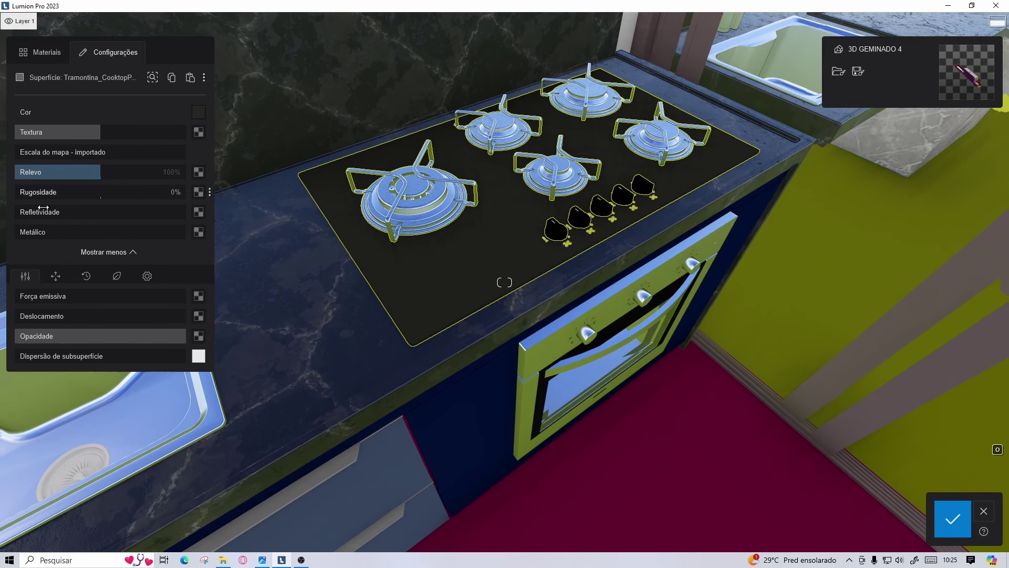
pyautogui.moveTo(19, 214); pyautogui.dragTo(222, 208)
pyautogui.moveTo(530, 185); pyautogui.dragTo(530, 185, button='right')
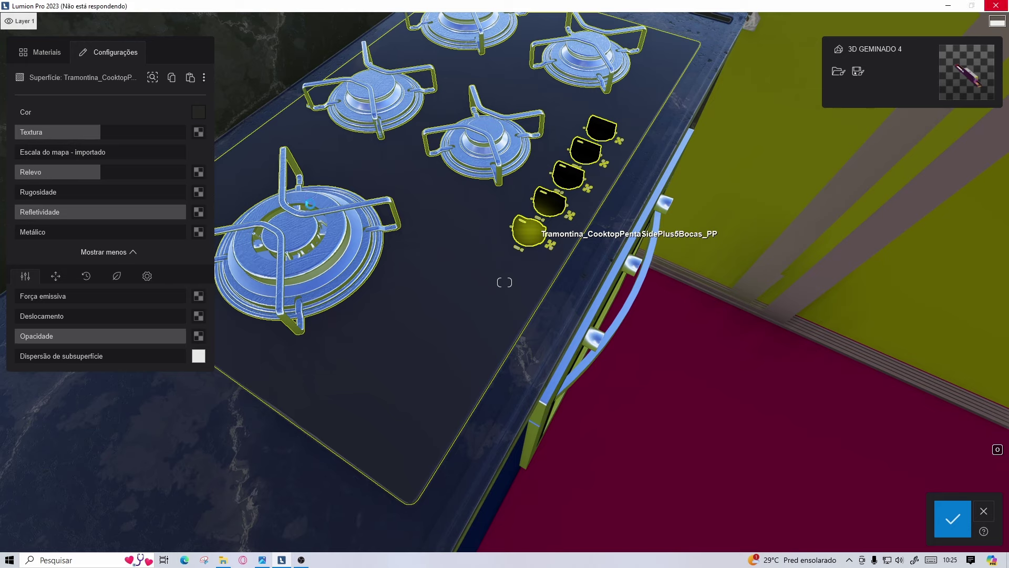
pyautogui.click(146, 192)
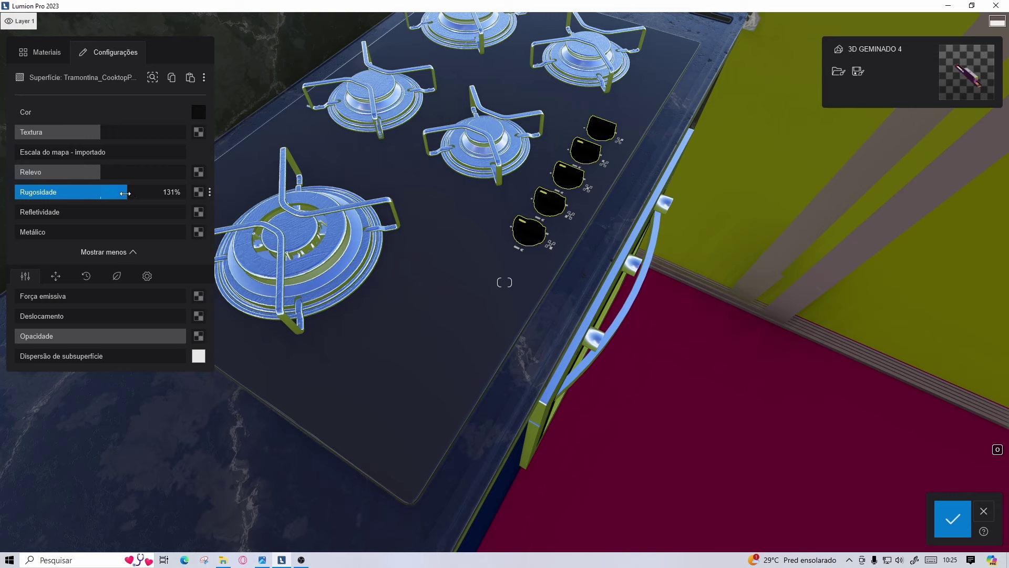
pyautogui.click(37, 211)
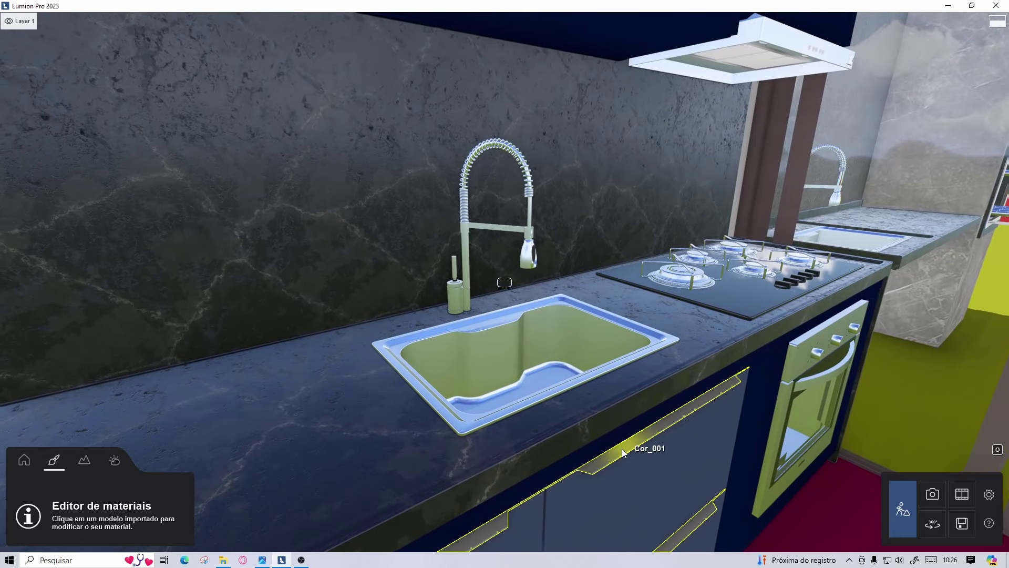
# - Save the cooktop material, give the handles a custom material, and select the cabinet fronts
pyautogui.click(620, 450)
pyautogui.click(45, 288)
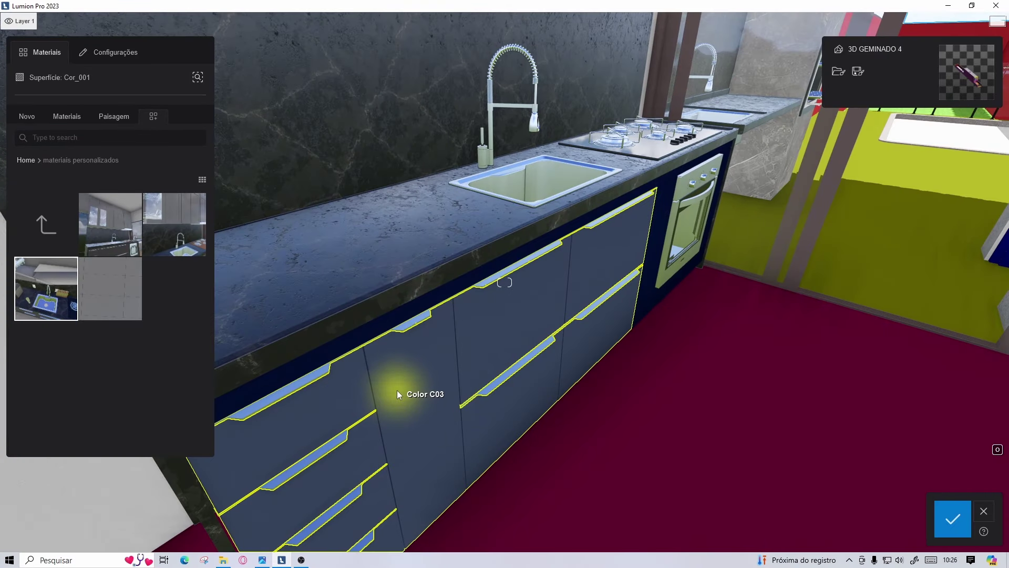
pyautogui.click(412, 378)
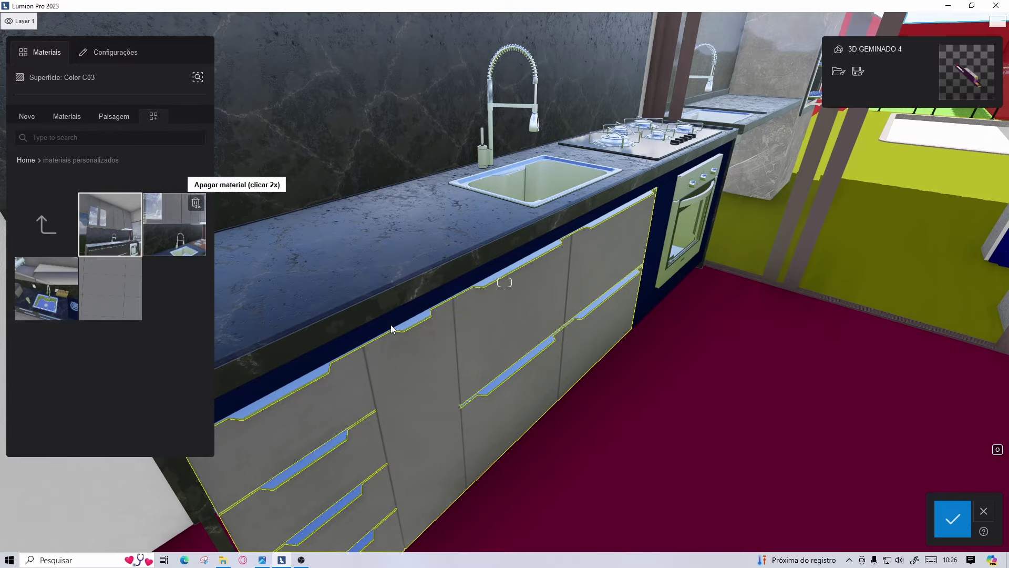
pyautogui.scroll(5, 565, 327)
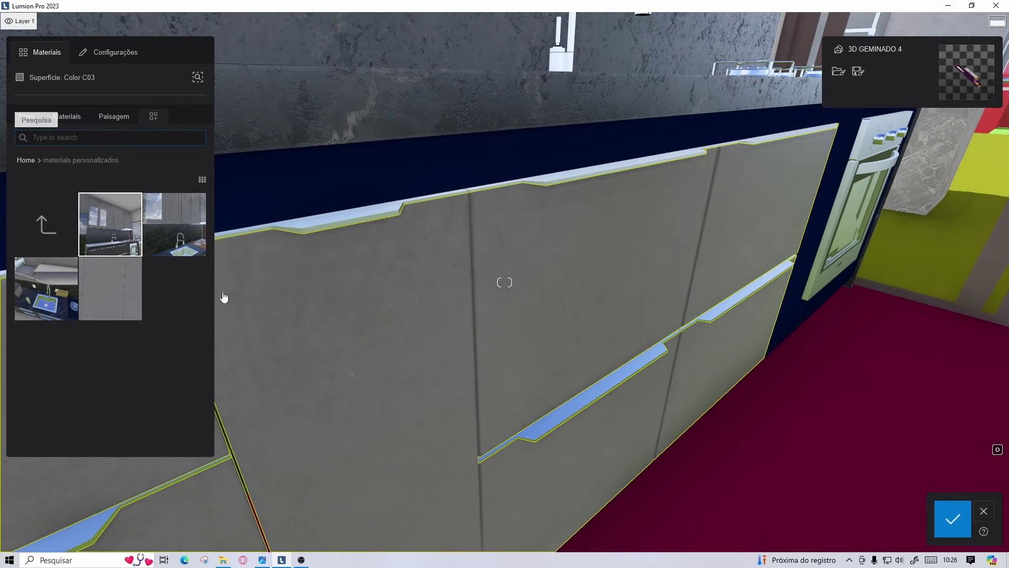
# - Set the cabinet fronts to dark grey, about 61% texture and 0.3 m map scale
pyautogui.click(113, 52)
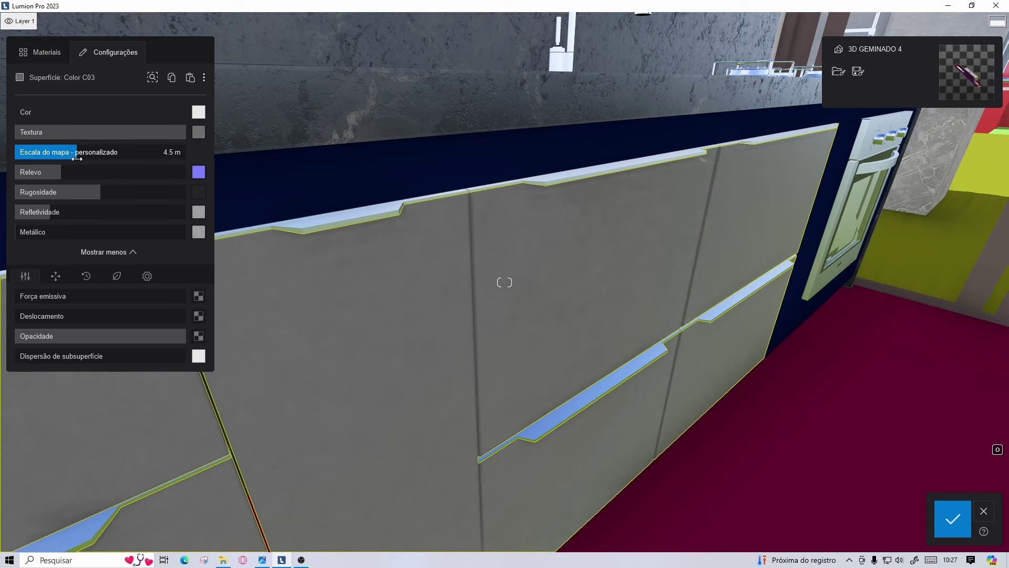
pyautogui.click(236, 386)
pyautogui.moveTo(198, 132)
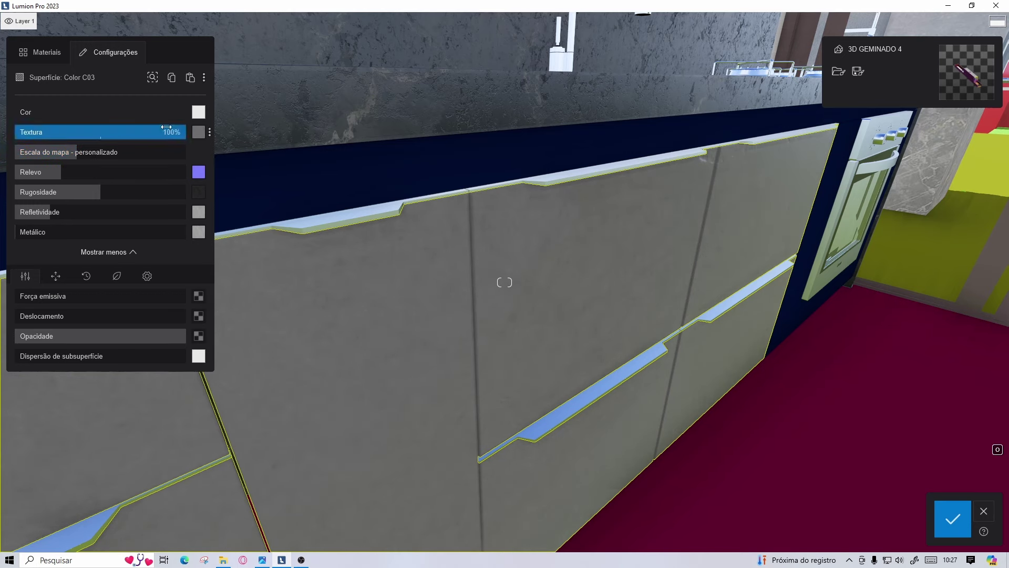
pyautogui.click(198, 117)
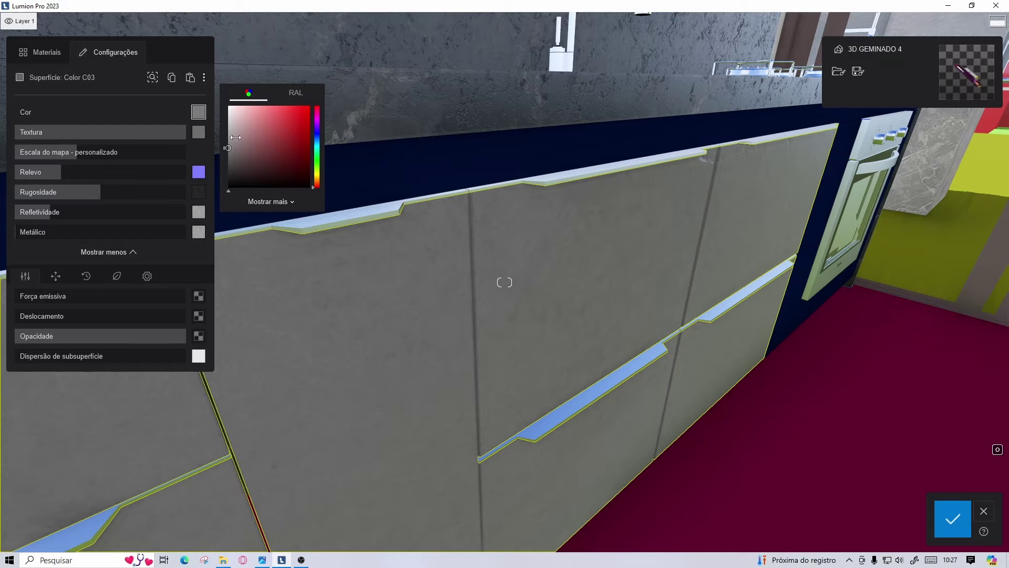
pyautogui.click(130, 134)
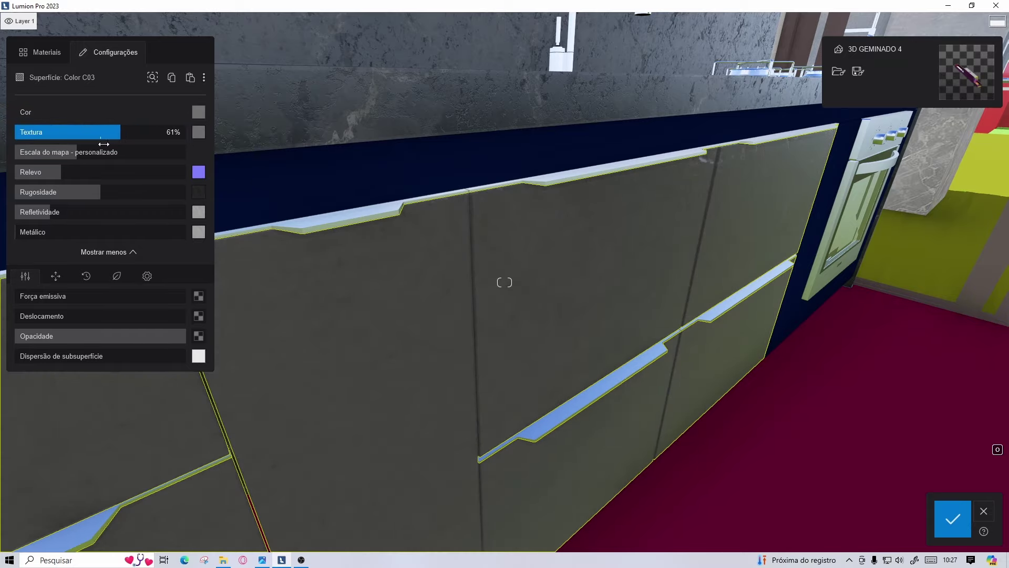
pyautogui.moveTo(747, 209); pyautogui.dragTo(631, 156, button='right')
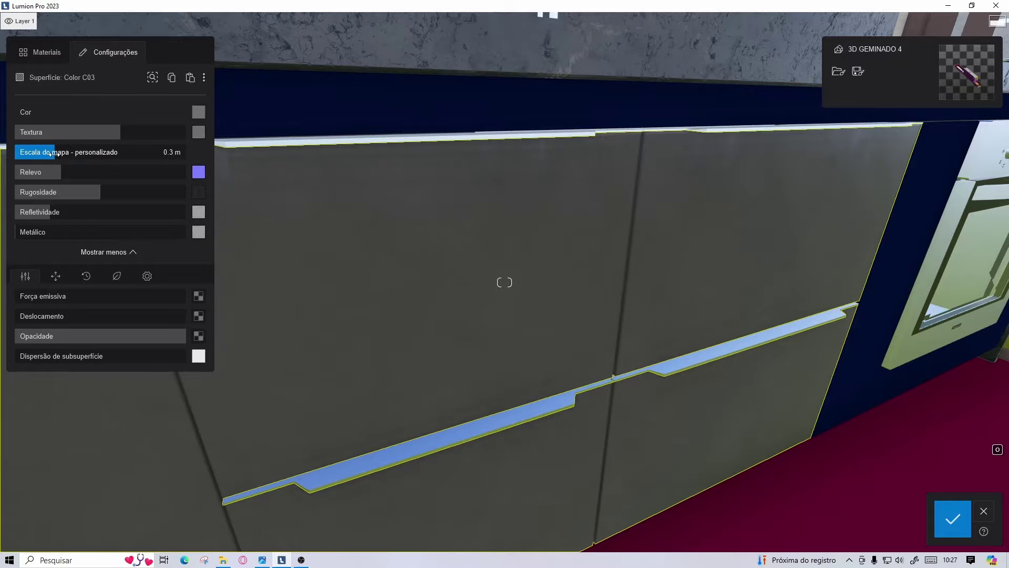
pyautogui.moveTo(509, 235); pyautogui.dragTo(557, 231, button='right')
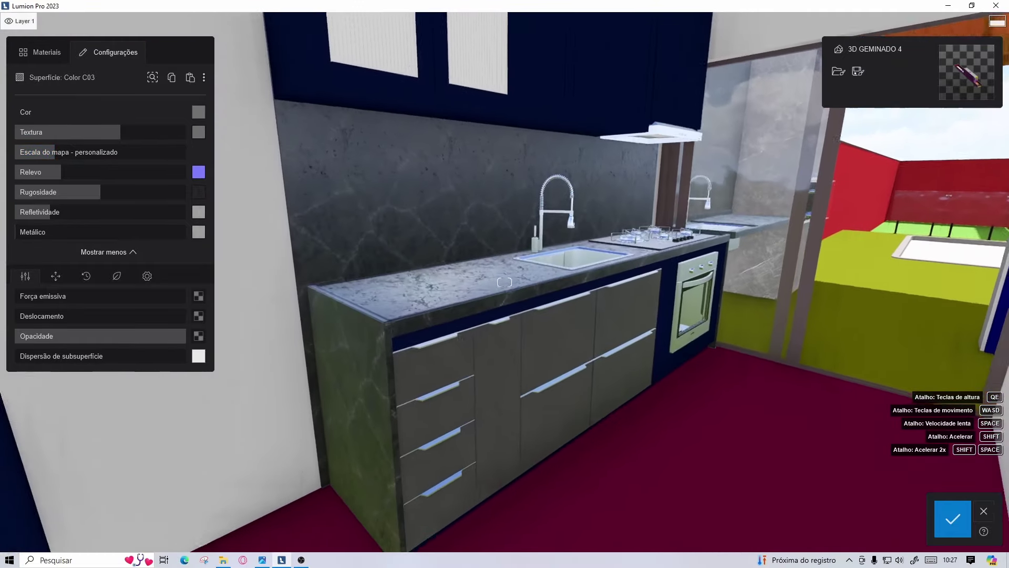
pyautogui.moveTo(505, 283); pyautogui.dragTo(556, 200, button='right')
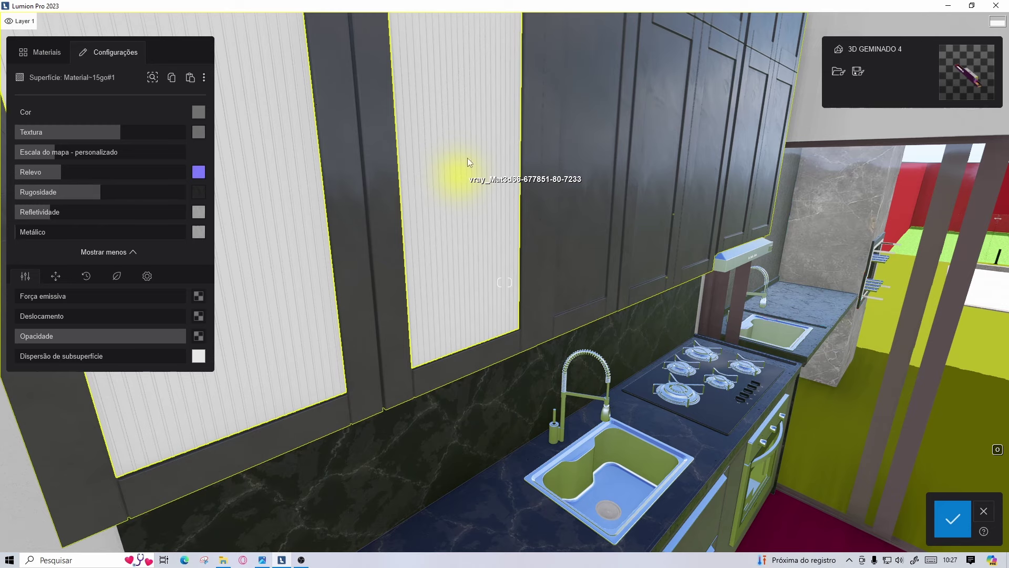
# - Apply an Interior glass material to the upper cabinet door panels, revealing the dish racks
pyautogui.click(367, 133)
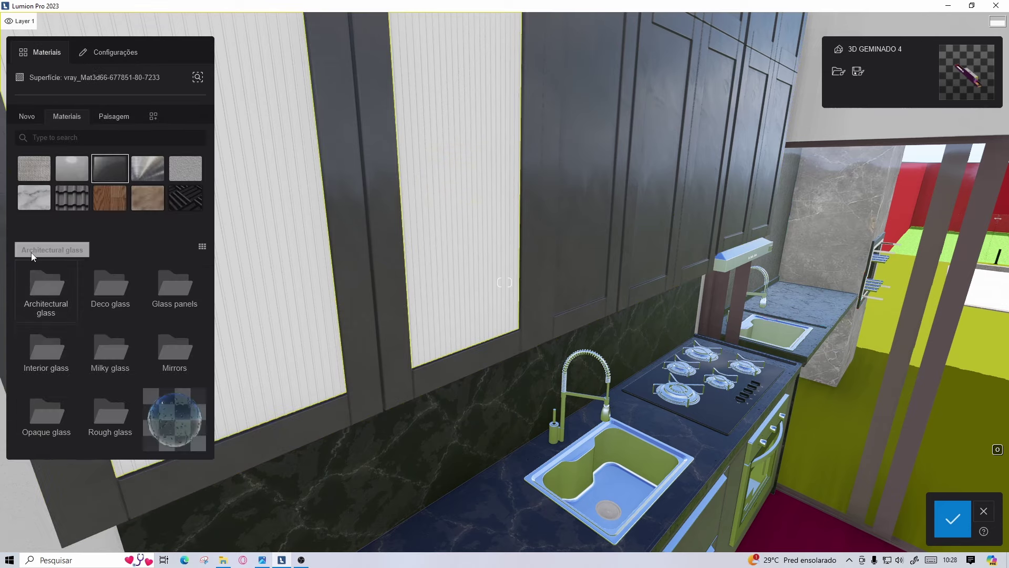
pyautogui.click(46, 353)
pyautogui.click(174, 355)
pyautogui.moveTo(419, 266)
pyautogui.mouseDown(button='right')
pyautogui.moveTo(504, 282)
pyautogui.moveTo(546, 115)
pyautogui.mouseUp(button='right')
pyautogui.press('w')
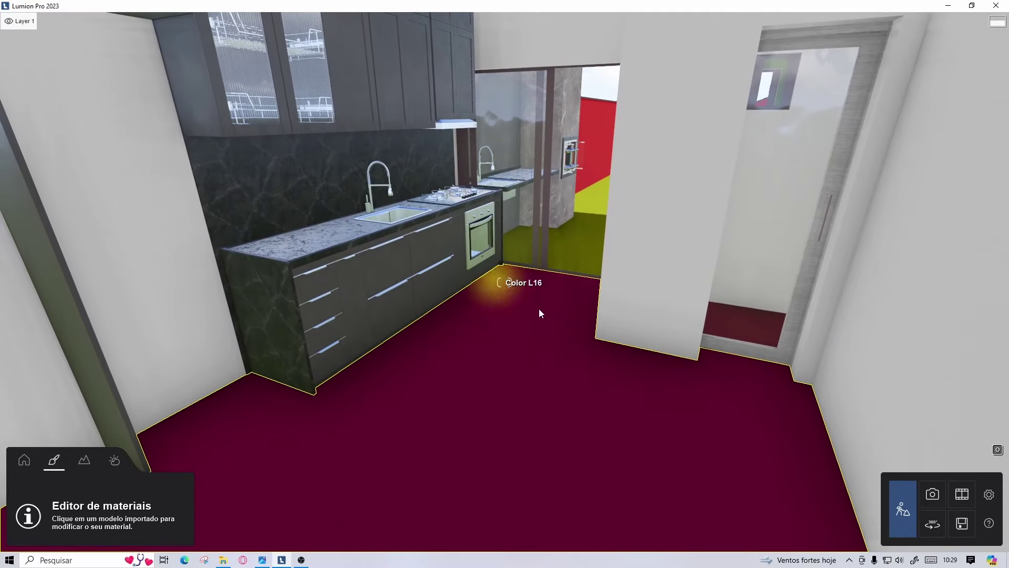
# - Replace the red Color L16 floor with the custom grey tile material
pyautogui.click(520, 401)
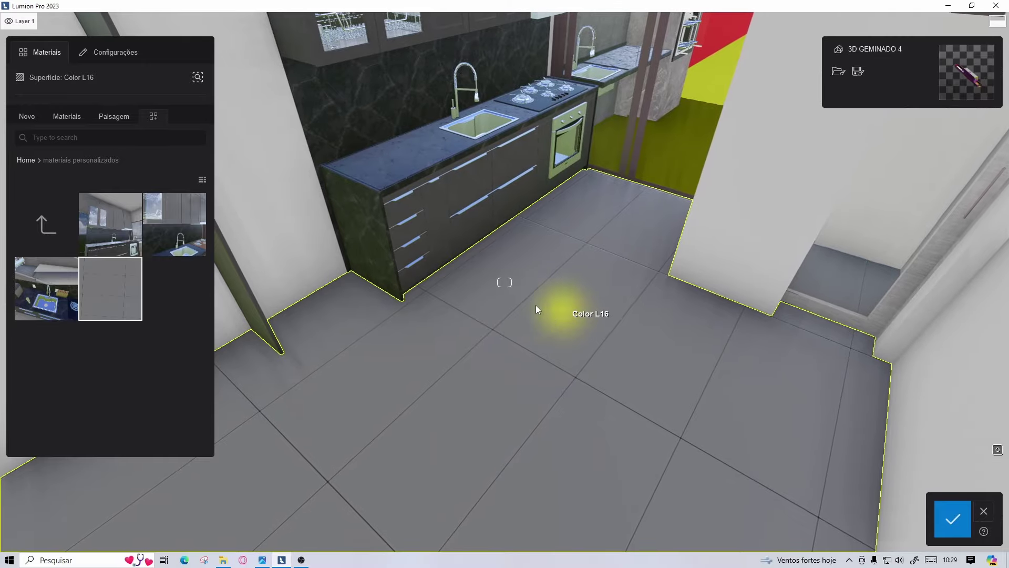
pyautogui.moveTo(552, 305)
pyautogui.mouseDown(button='right')
pyautogui.moveTo(531, 337)
pyautogui.moveTo(575, 293)
pyautogui.moveTo(565, 226)
pyautogui.mouseUp(button='right')
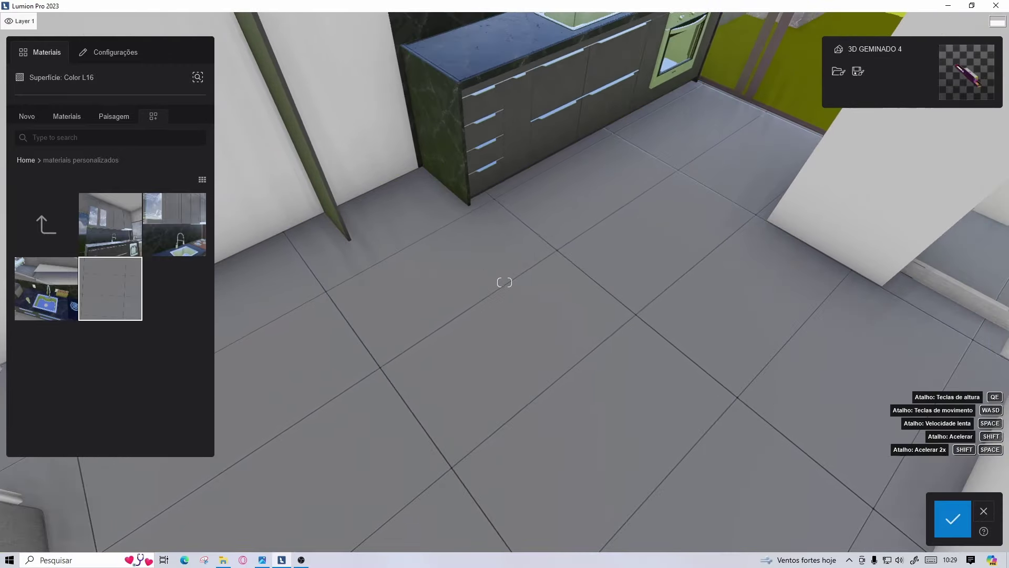
pyautogui.press('w')
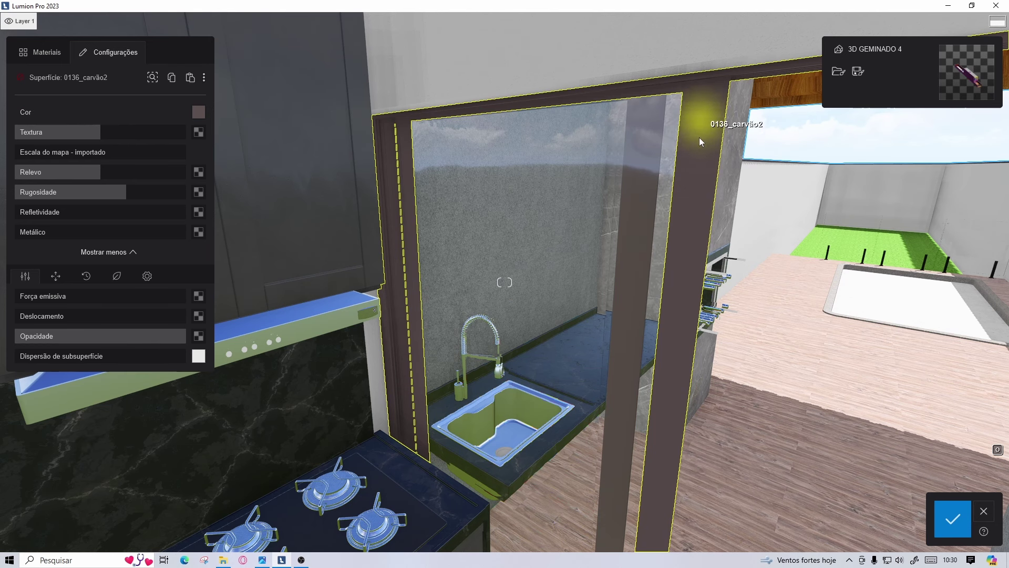
# - Give the doorway frame a custom dark grey material with Metálico at 165%, and confirm
pyautogui.click(45, 52)
pyautogui.click(153, 116)
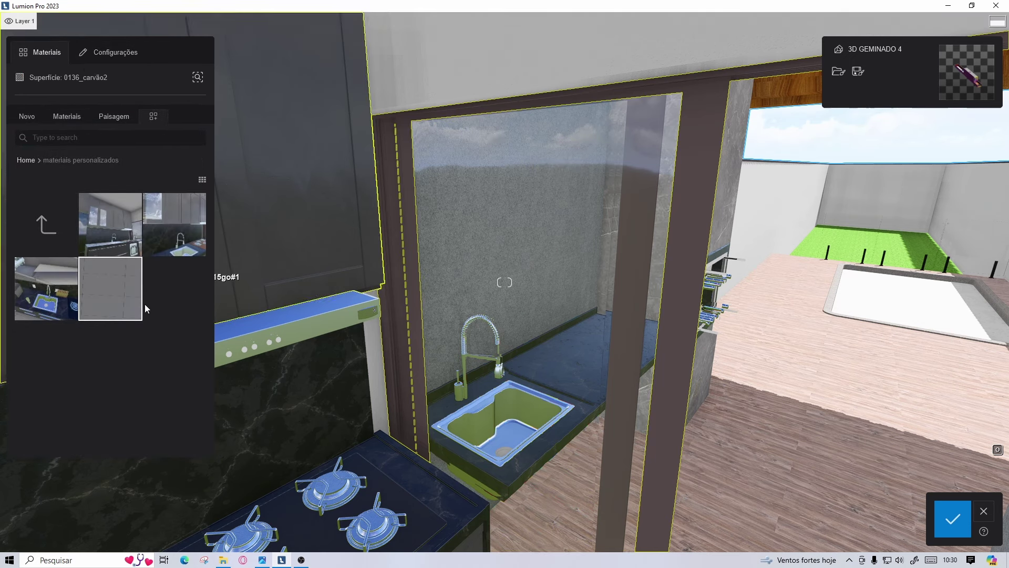
pyautogui.click(45, 288)
pyautogui.moveTo(230, 165); pyautogui.dragTo(184, 165)
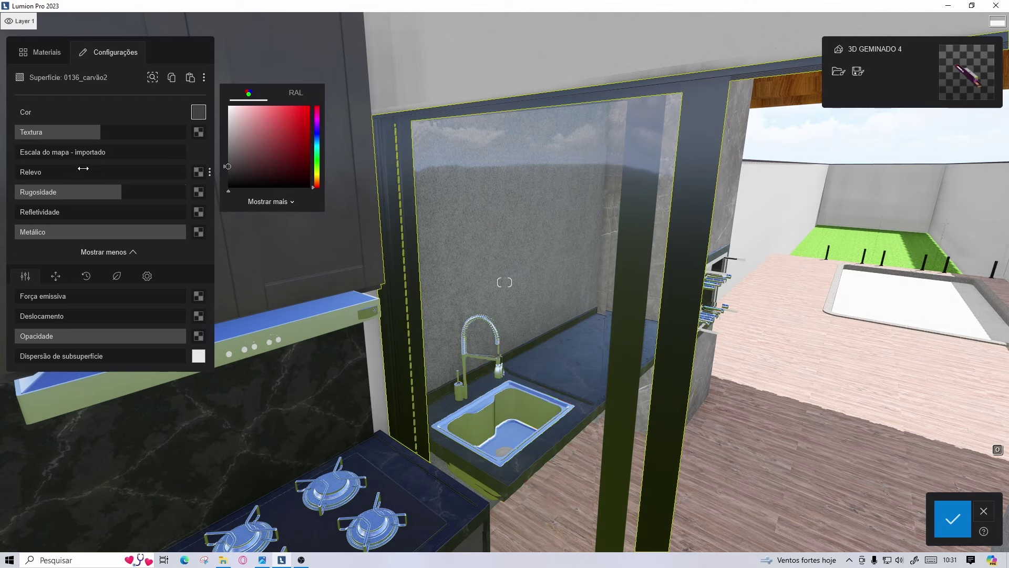
pyautogui.moveTo(156, 228); pyautogui.dragTo(99, 226)
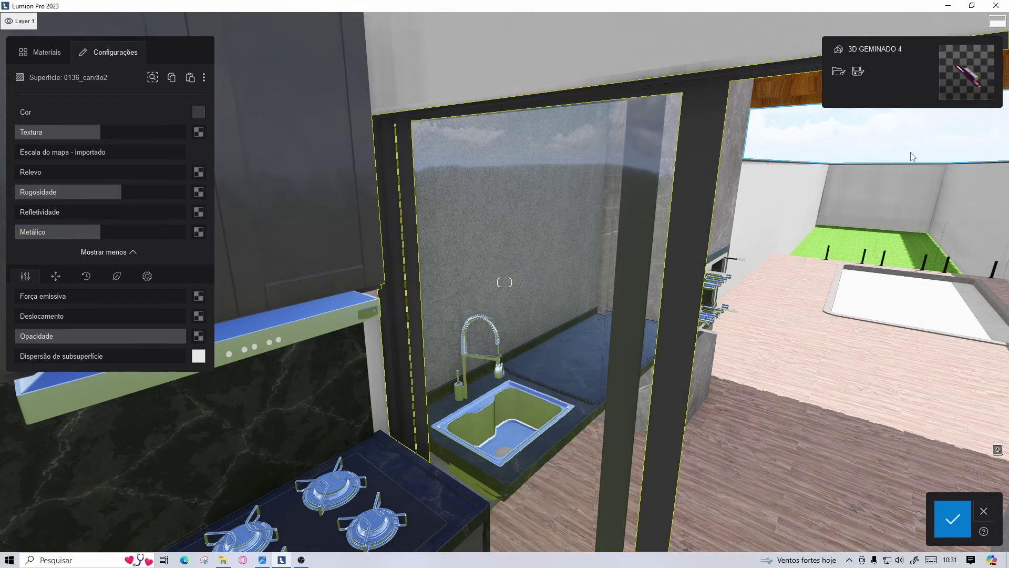
pyautogui.click(952, 519)
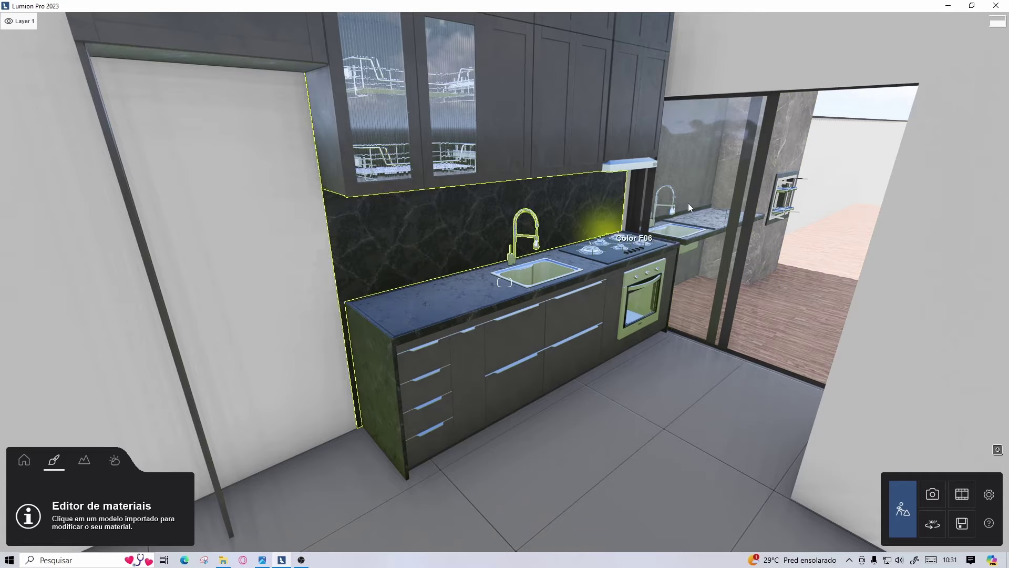
pyautogui.moveTo(345, 275); pyautogui.dragTo(295, 278, button='right')
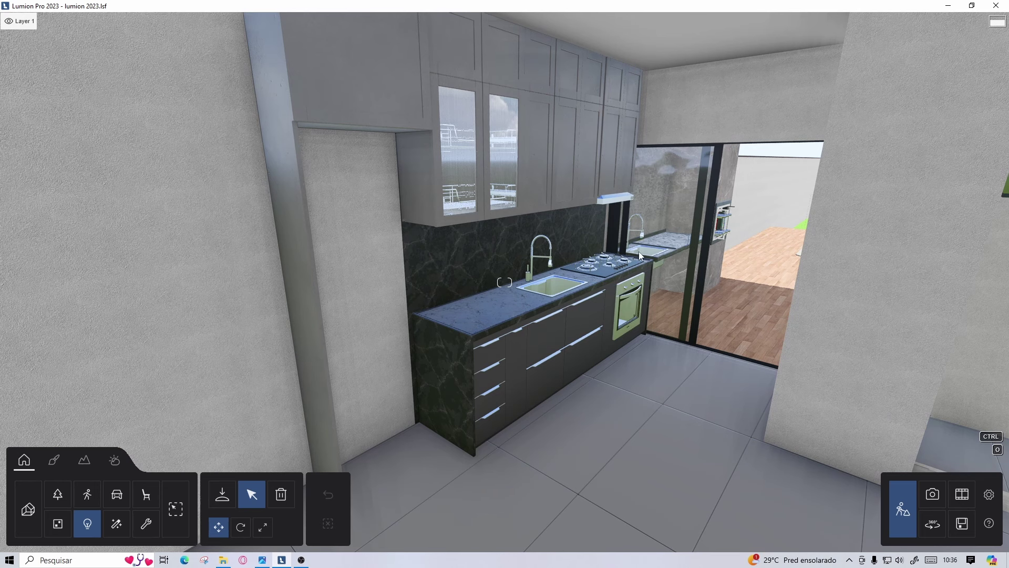
pyautogui.moveTo(281, 20)
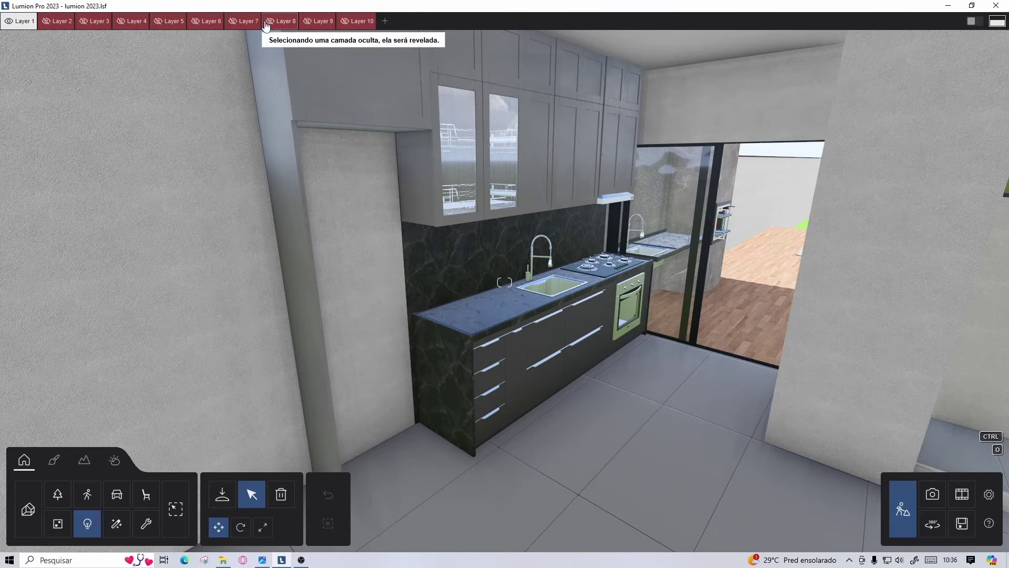
# - Reveal hidden Layer 6 and walk around the black refrigerator beside the marble counter
pyautogui.click(199, 22)
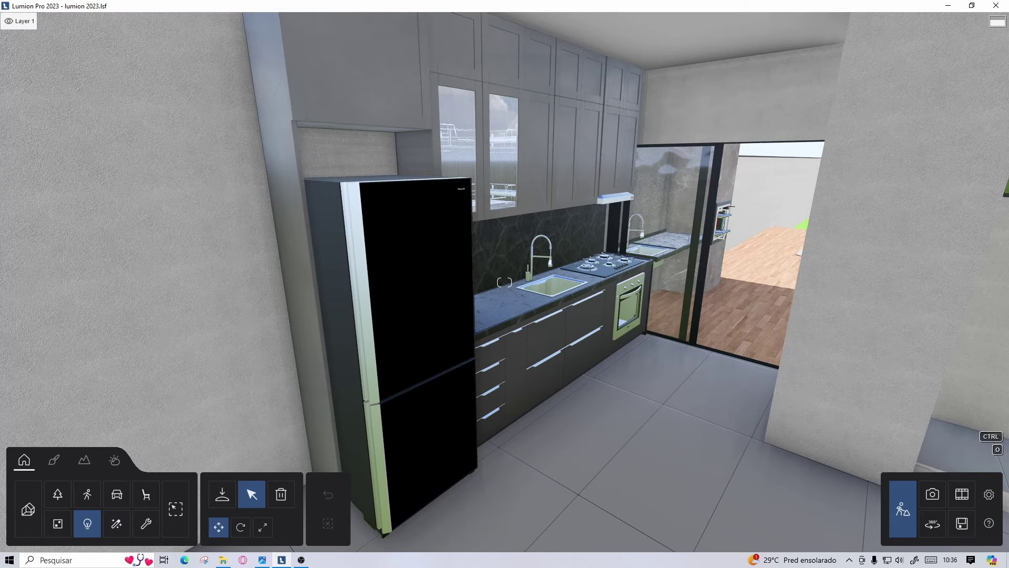
pyautogui.moveTo(504, 282); pyautogui.dragTo(505, 283, button='right')
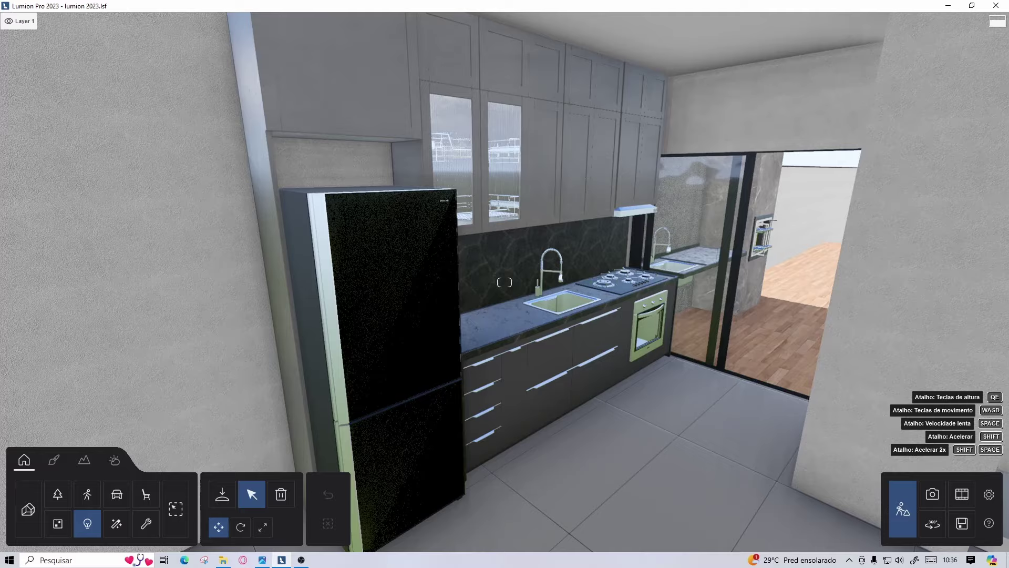
pyautogui.moveTo(504, 282); pyautogui.dragTo(431, 311, button='right')
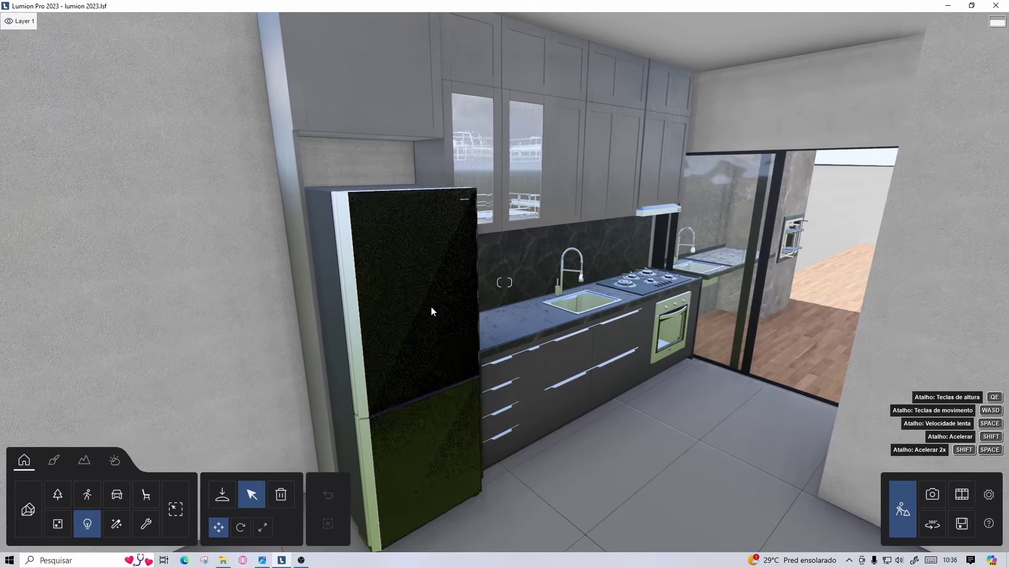
pyautogui.press('a')
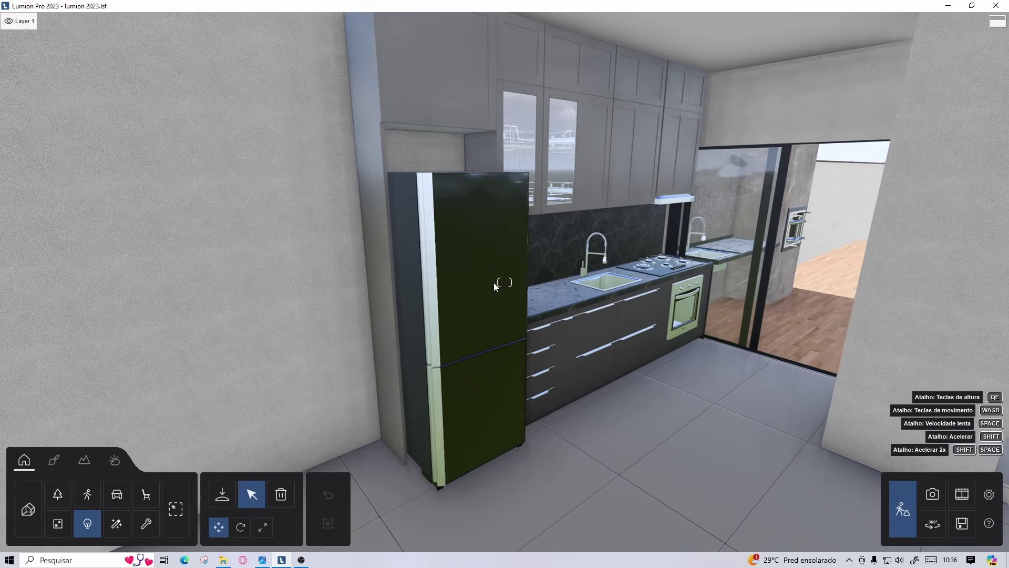
pyautogui.press('ctrl')
pyautogui.moveTo(455, 282); pyautogui.dragTo(442, 284, button='right')
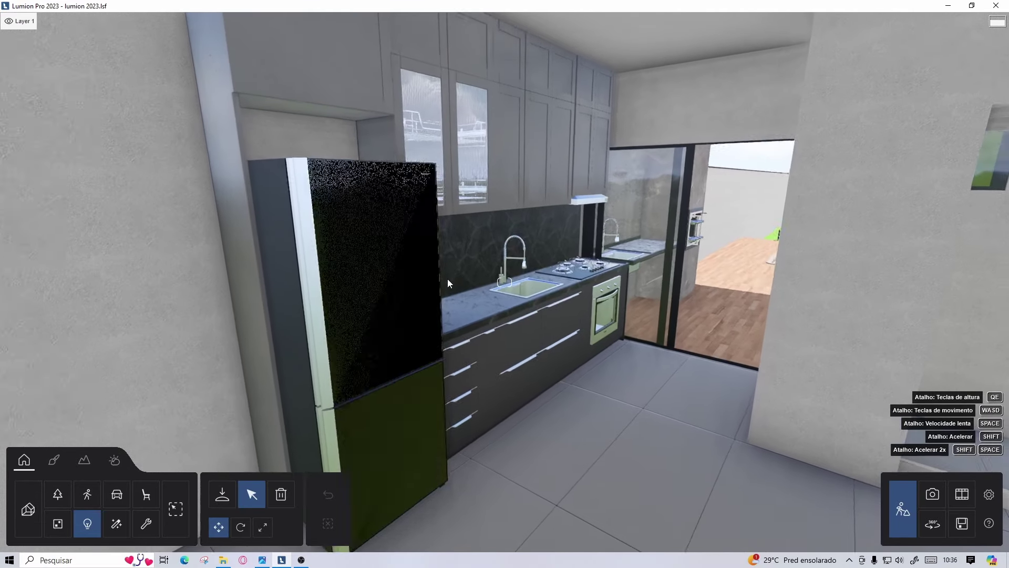
pyautogui.press('w')
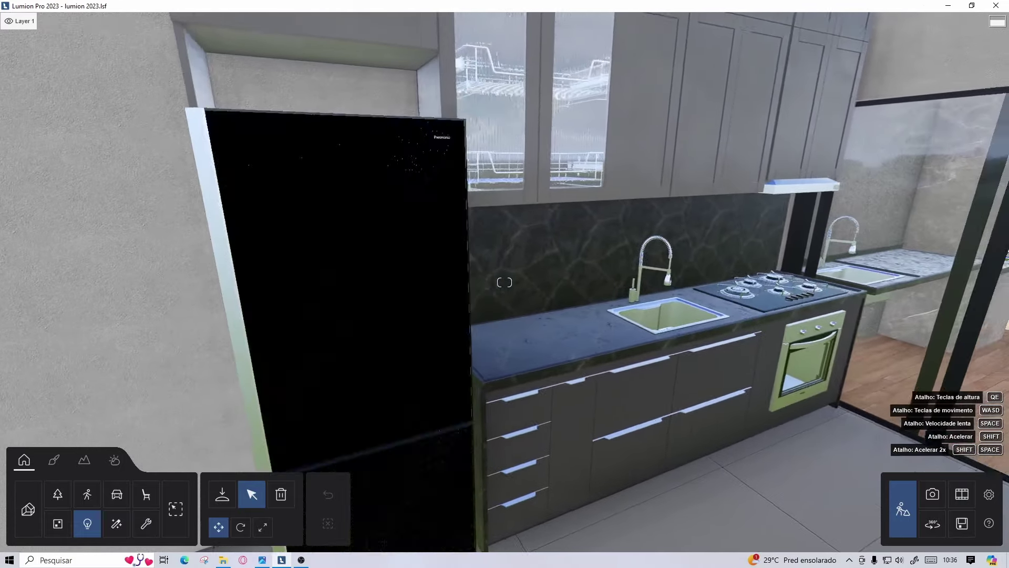
pyautogui.moveTo(504, 282); pyautogui.dragTo(412, 254, button='right')
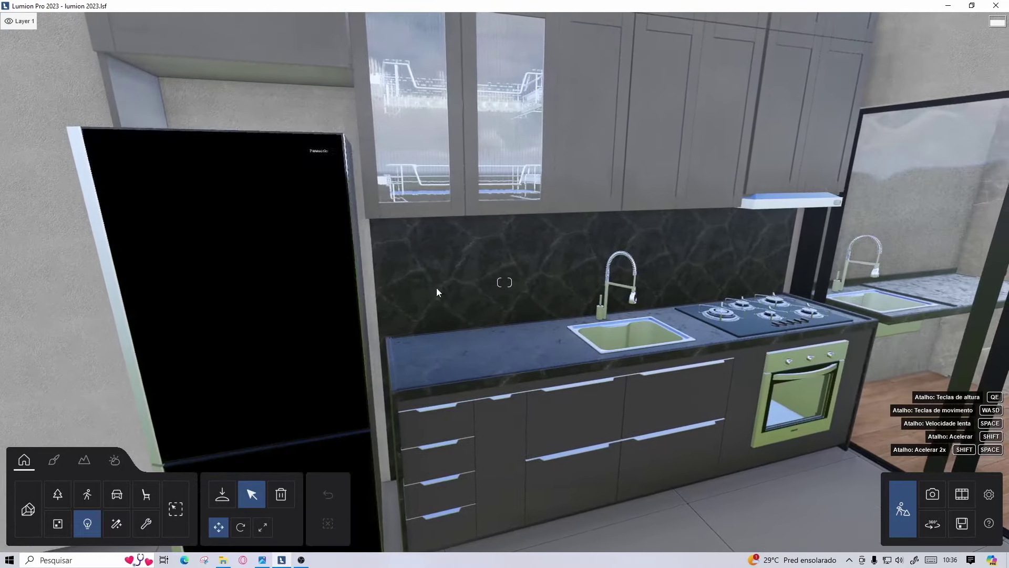
pyautogui.press('w')
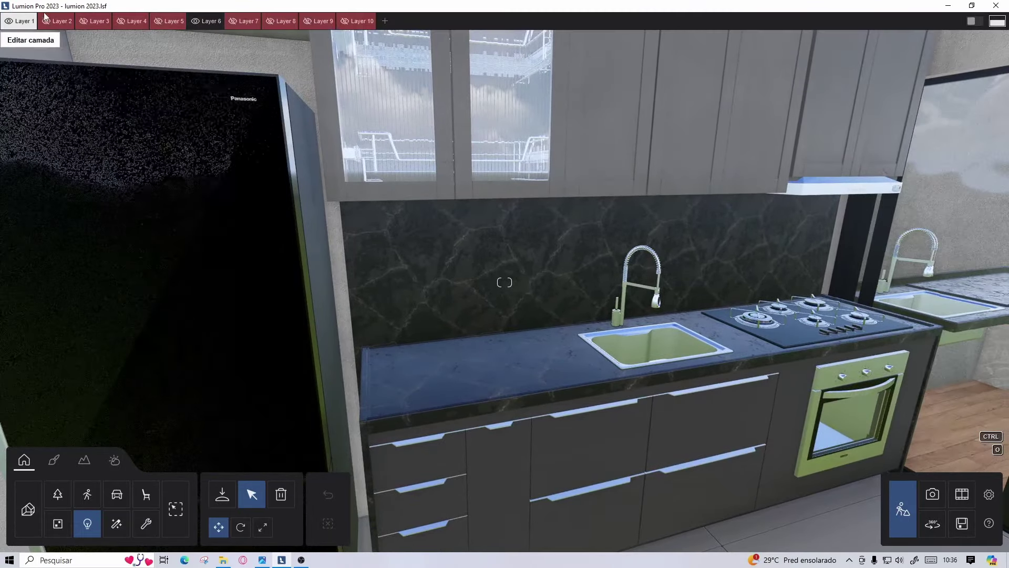
pyautogui.moveTo(505, 282); pyautogui.dragTo(639, 282, button='right')
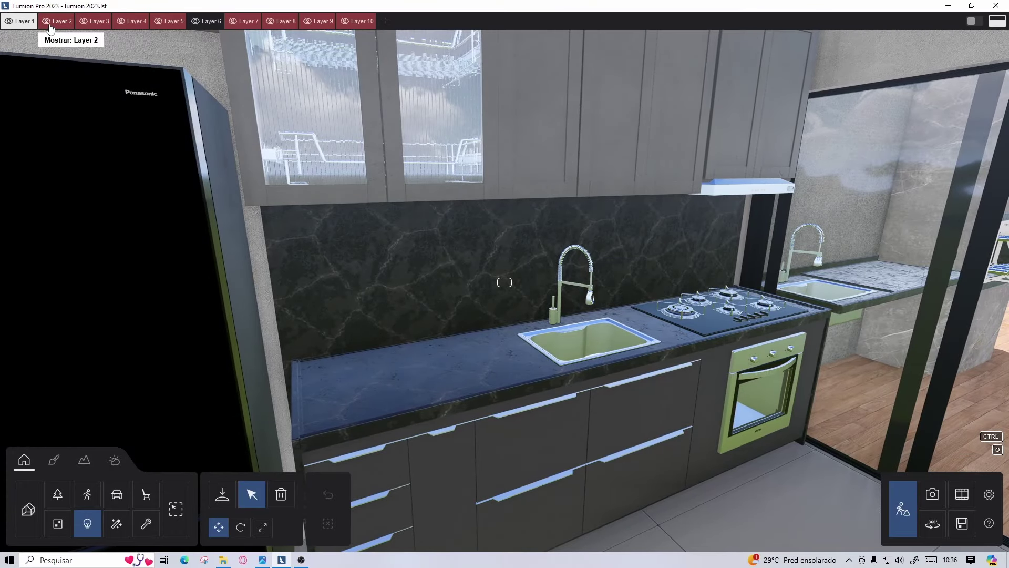
# - Reveal Layer 2 so the water purifier appears on the counter
pyautogui.click(50, 24)
pyautogui.scroll(5, 488, 290)
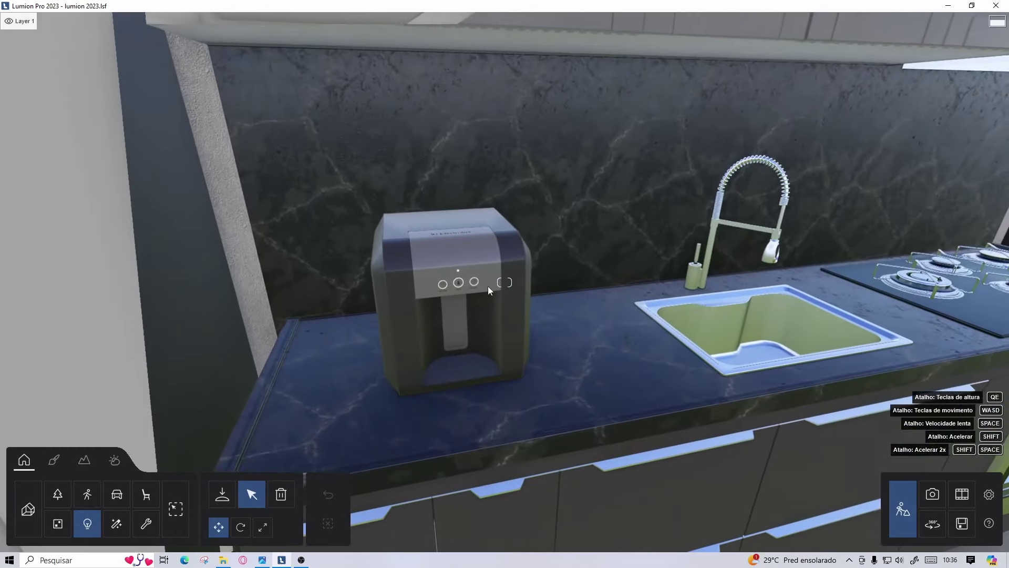
pyautogui.scroll(-5, 415, 263)
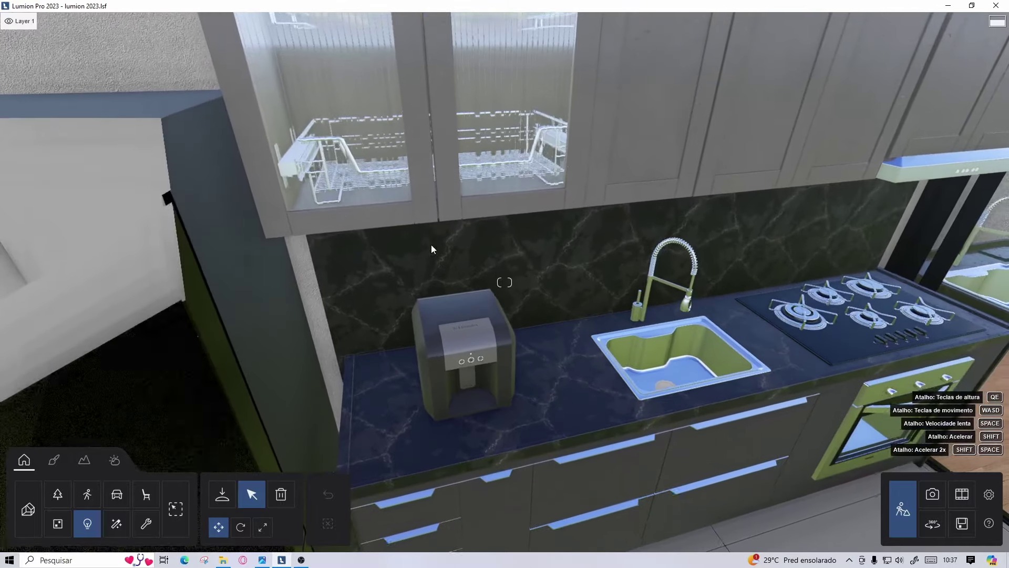
pyautogui.press('e')
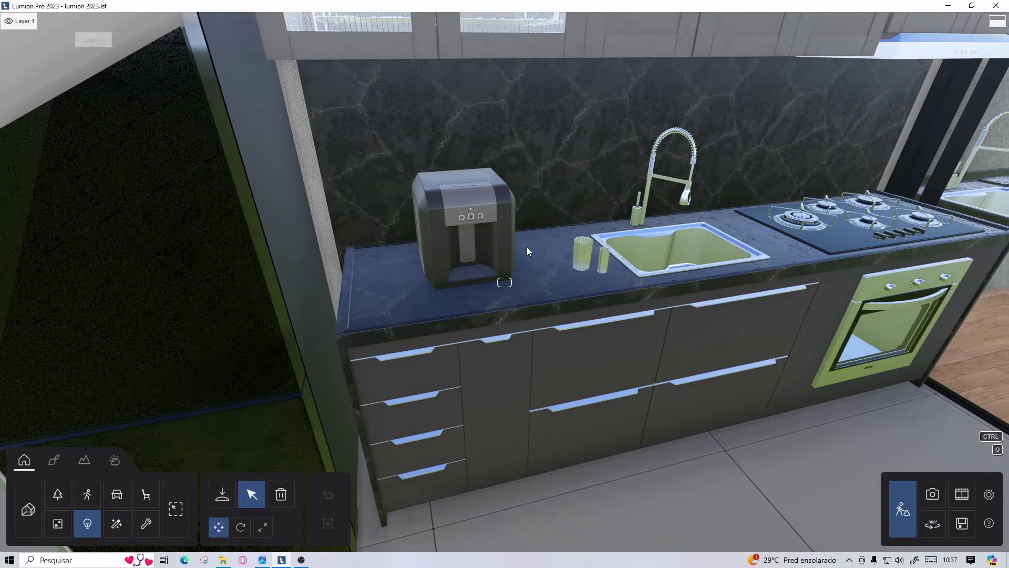
# - Survey the counter from several angles, taking in the fridge, stairs and stove
pyautogui.moveTo(193, 96); pyautogui.dragTo(591, 250, button='right')
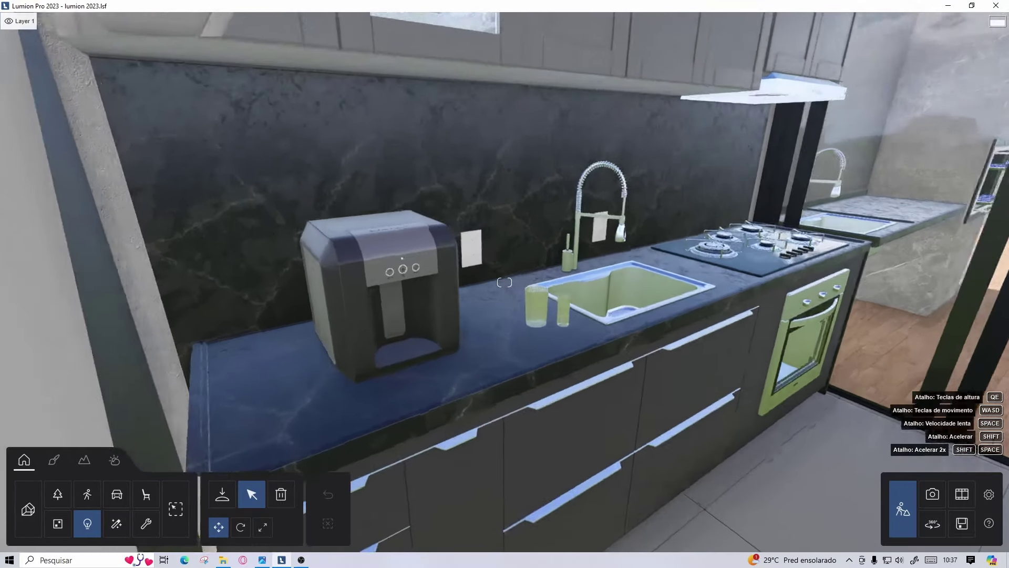
pyautogui.scroll(5, 591, 250)
pyautogui.press('ctrl')
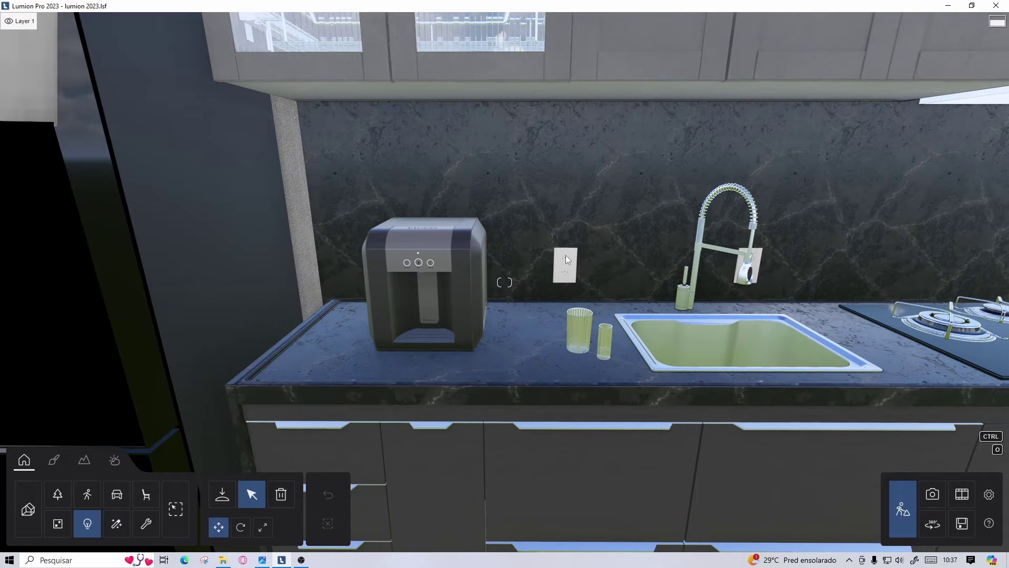
pyautogui.moveTo(567, 259); pyautogui.dragTo(694, 290, button='right')
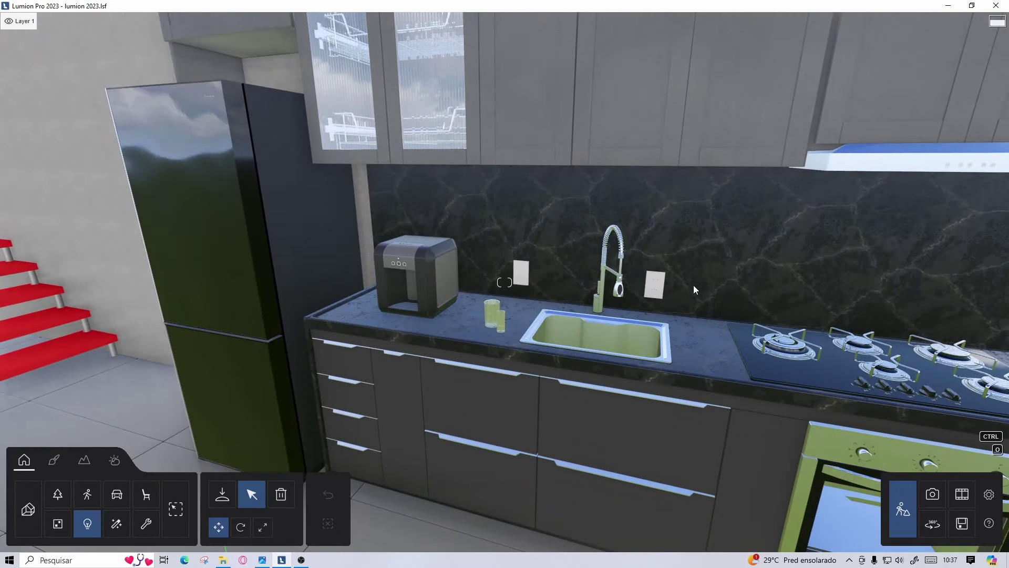
pyautogui.press('d')
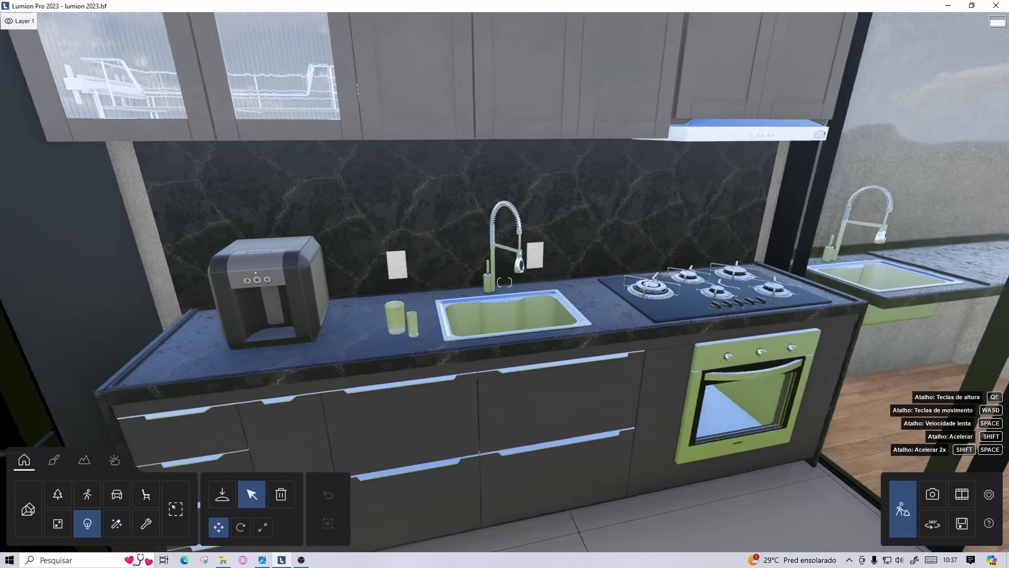
pyautogui.press('a')
pyautogui.press('ctrl')
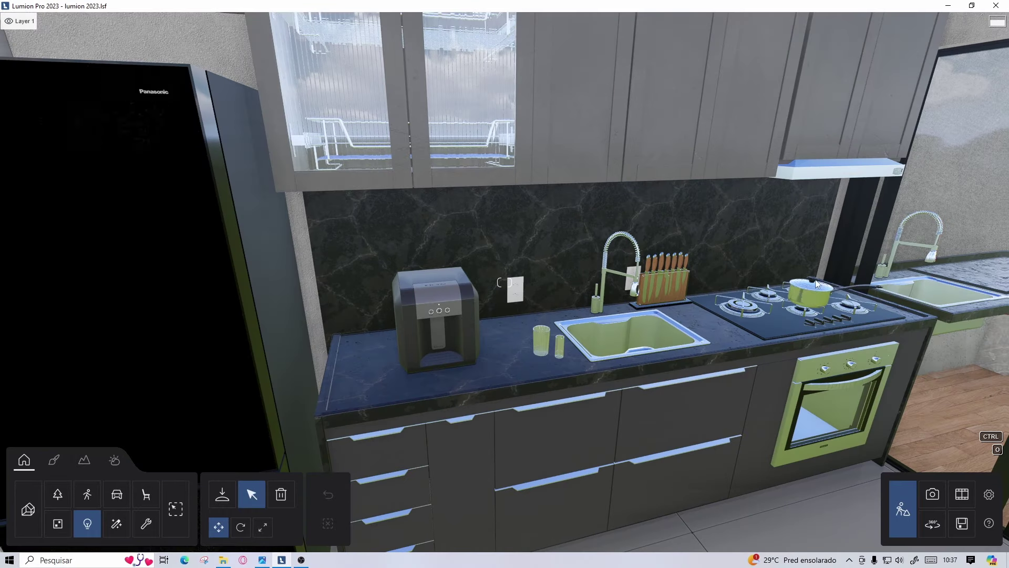
pyautogui.moveTo(178, 24)
pyautogui.mouseDown(button='right')
pyautogui.moveTo(715, 217)
pyautogui.moveTo(657, 232)
pyautogui.moveTo(515, 221)
pyautogui.moveTo(325, 230)
pyautogui.mouseUp(button='right')
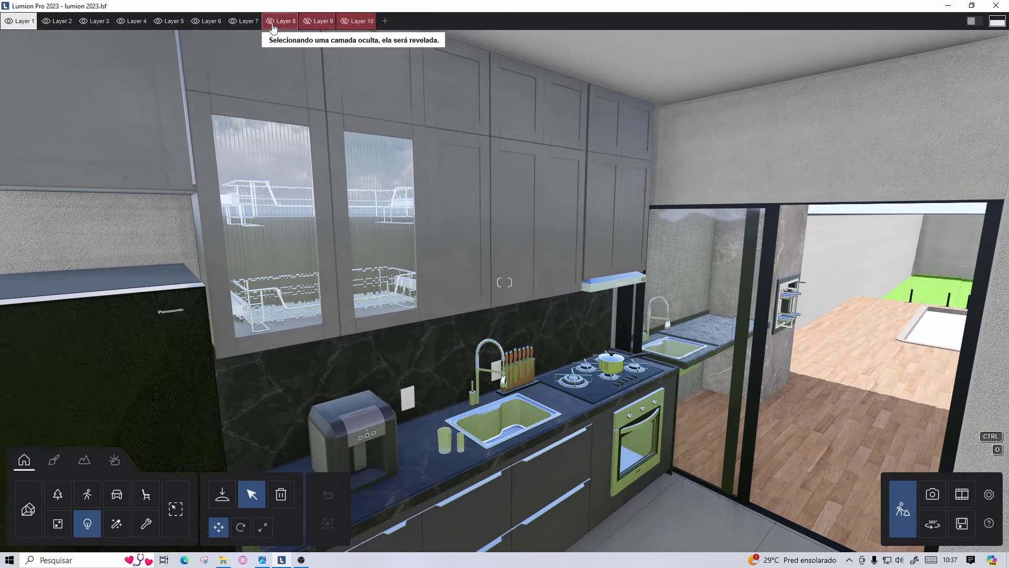
pyautogui.moveTo(271, 26); pyautogui.dragTo(157, 32, button='right')
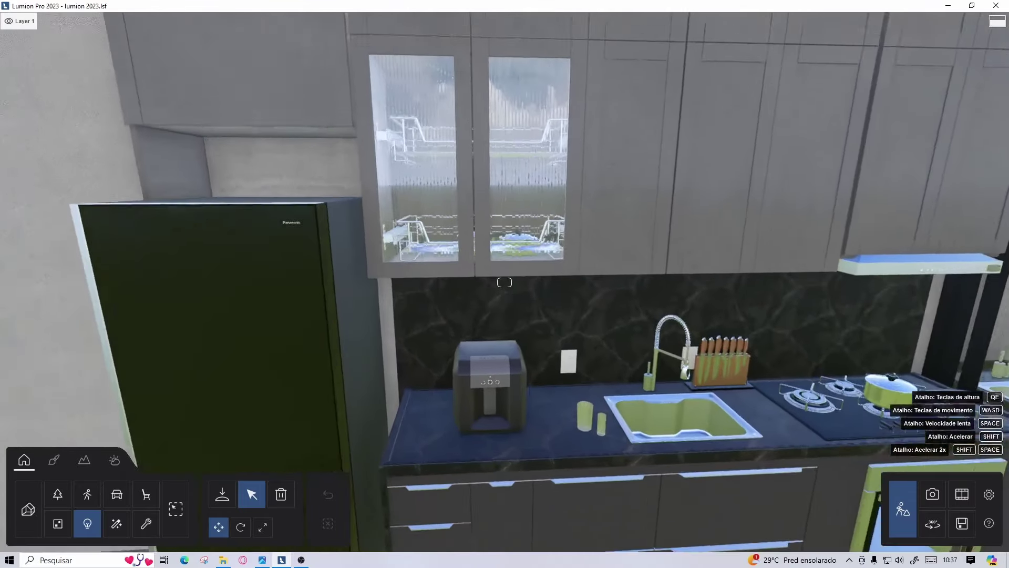
pyautogui.scroll(-5, 331, 318)
pyautogui.moveTo(253, 316)
pyautogui.mouseDown(button='right')
pyautogui.moveTo(331, 318)
pyautogui.moveTo(415, 139)
pyautogui.mouseUp(button='right')
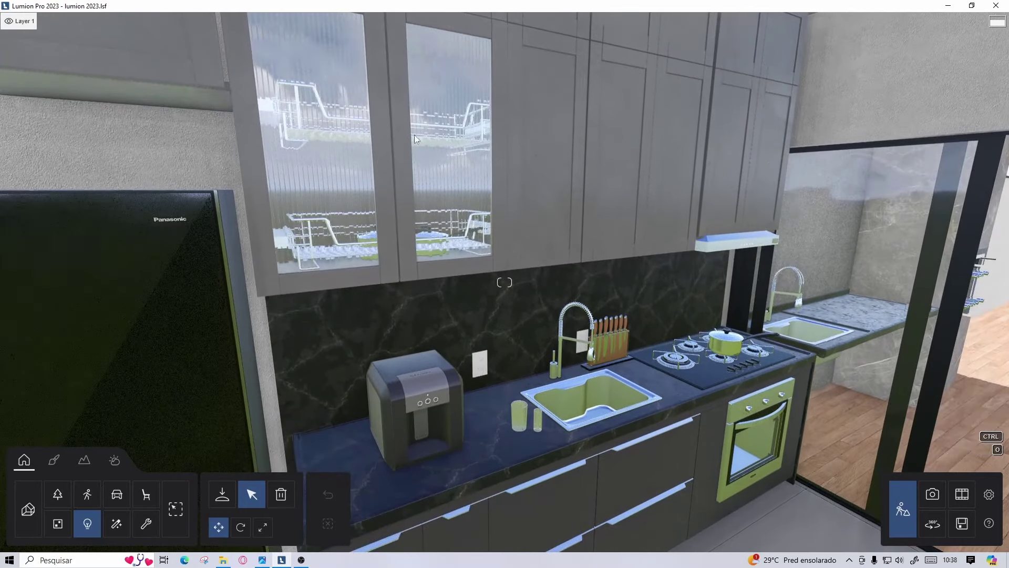
pyautogui.scroll(-5, 283, 96)
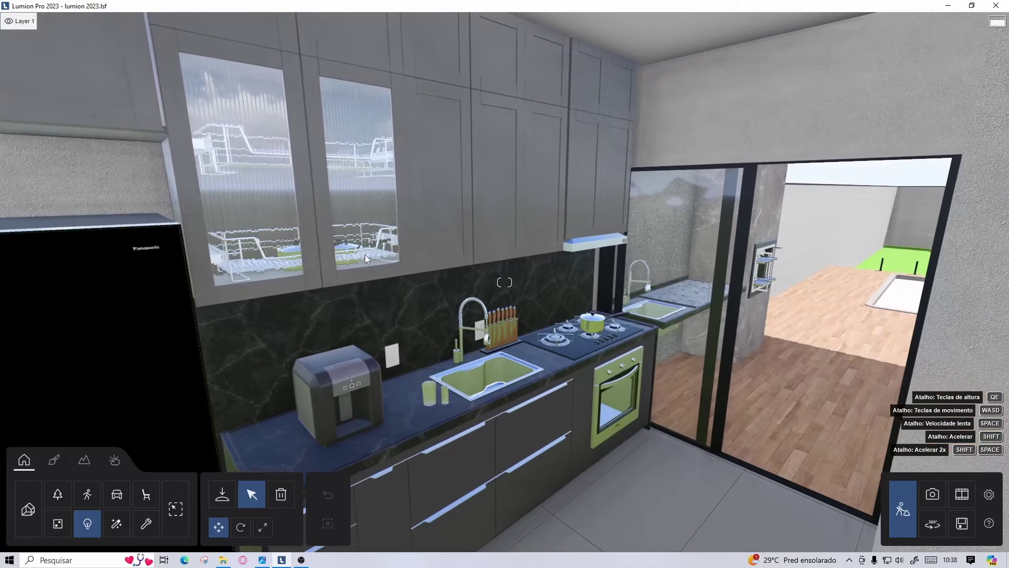
pyautogui.moveTo(283, 96); pyautogui.dragTo(284, 136, button='right')
pyautogui.moveTo(504, 282)
pyautogui.mouseDown(button='right')
pyautogui.moveTo(504, 294)
pyautogui.moveTo(404, 175)
pyautogui.mouseUp(button='right')
pyautogui.scroll(5, 504, 282)
pyautogui.scroll(-5, 504, 282)
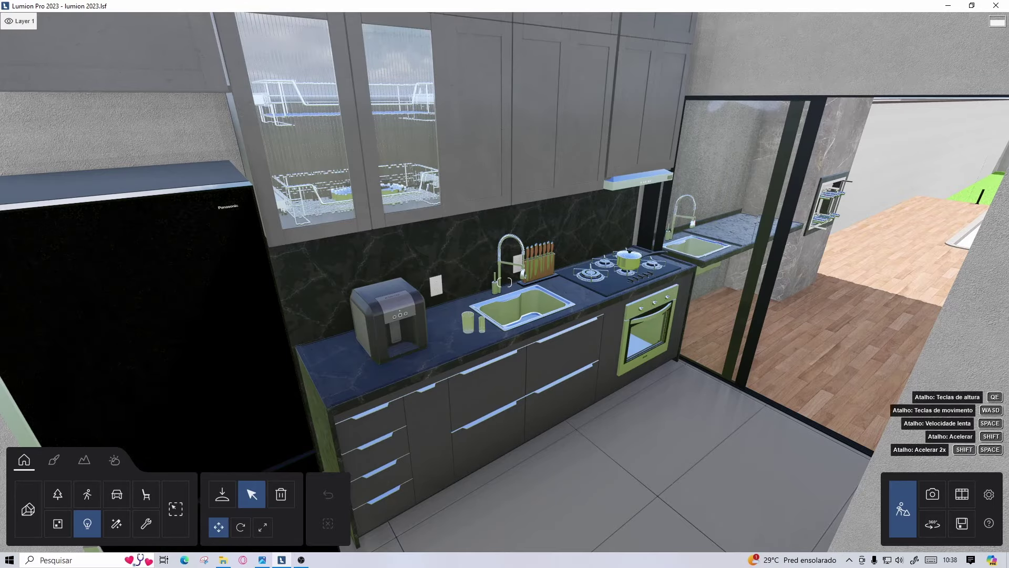
pyautogui.moveTo(504, 283); pyautogui.dragTo(446, 132, button='right')
pyautogui.scroll(-5, 553, 199)
pyautogui.moveTo(554, 198); pyautogui.dragTo(583, 173, button='right')
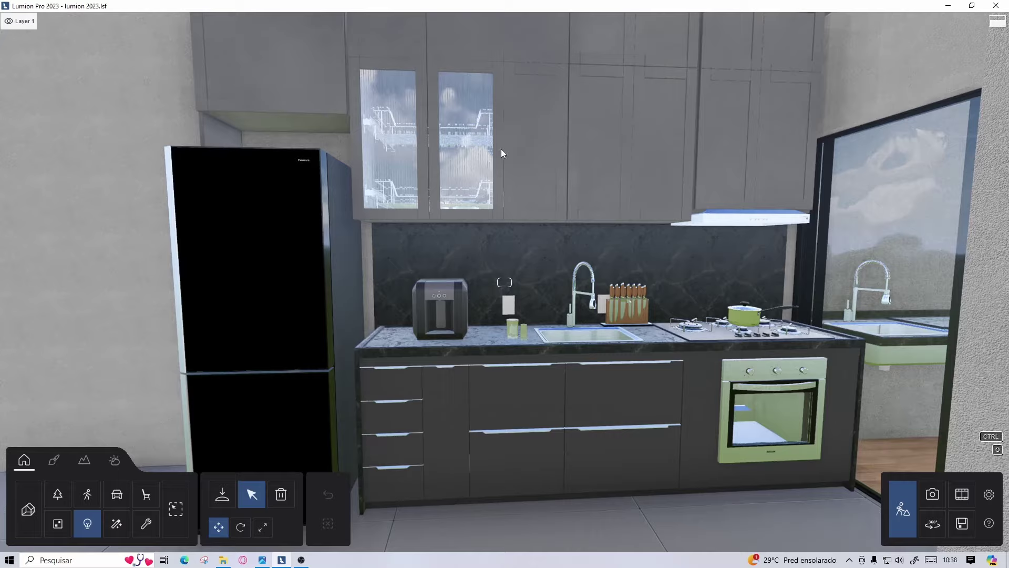
pyautogui.moveTo(504, 283); pyautogui.dragTo(461, 122, button='right')
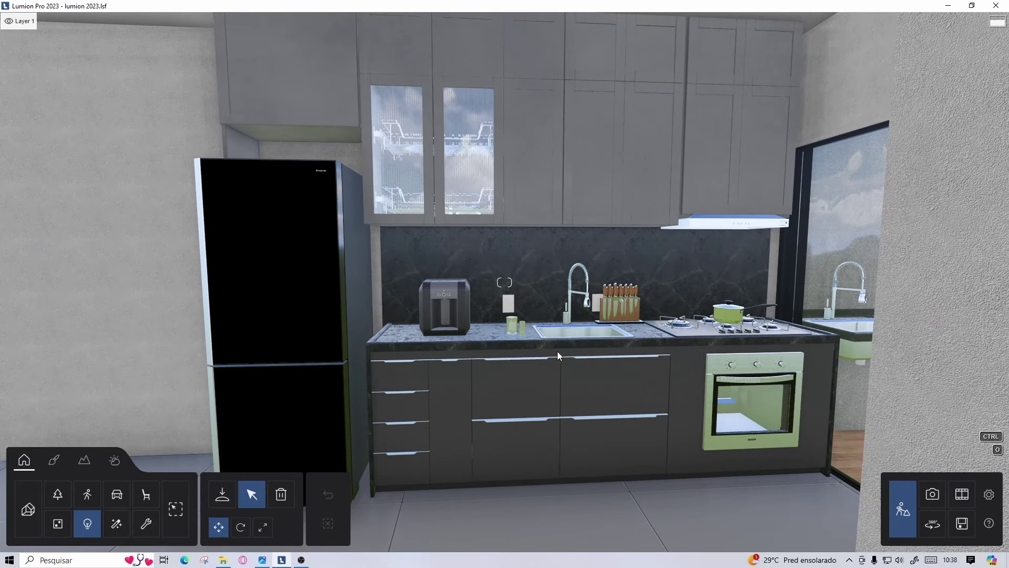
pyautogui.moveTo(558, 356)
pyautogui.mouseDown(button='right')
pyautogui.moveTo(434, 280)
pyautogui.moveTo(368, 284)
pyautogui.mouseUp(button='right')
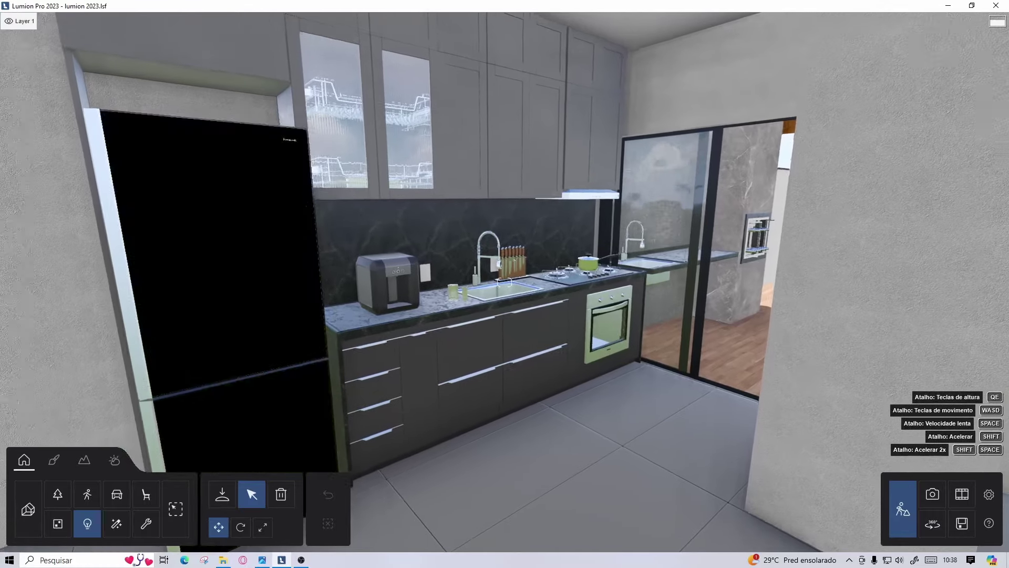
pyautogui.moveTo(368, 284); pyautogui.dragTo(472, 272, button='right')
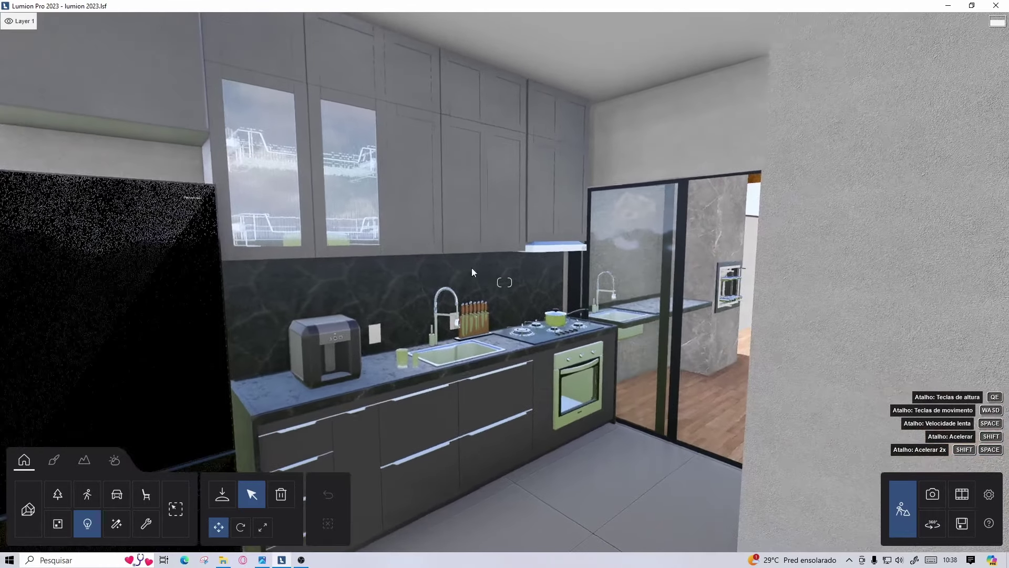
pyautogui.moveTo(308, 21)
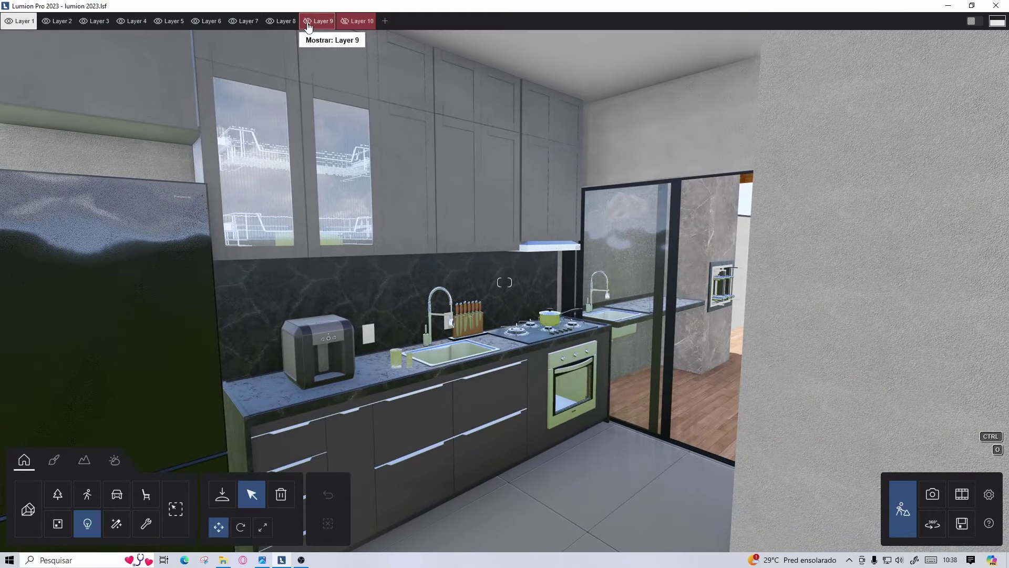
# - Look over the backsplash and fridge, then turn toward the staircase and door
pyautogui.moveTo(421, 315)
pyautogui.mouseDown(button='right')
pyautogui.moveTo(428, 325)
pyautogui.moveTo(436, 316)
pyautogui.mouseUp(button='right')
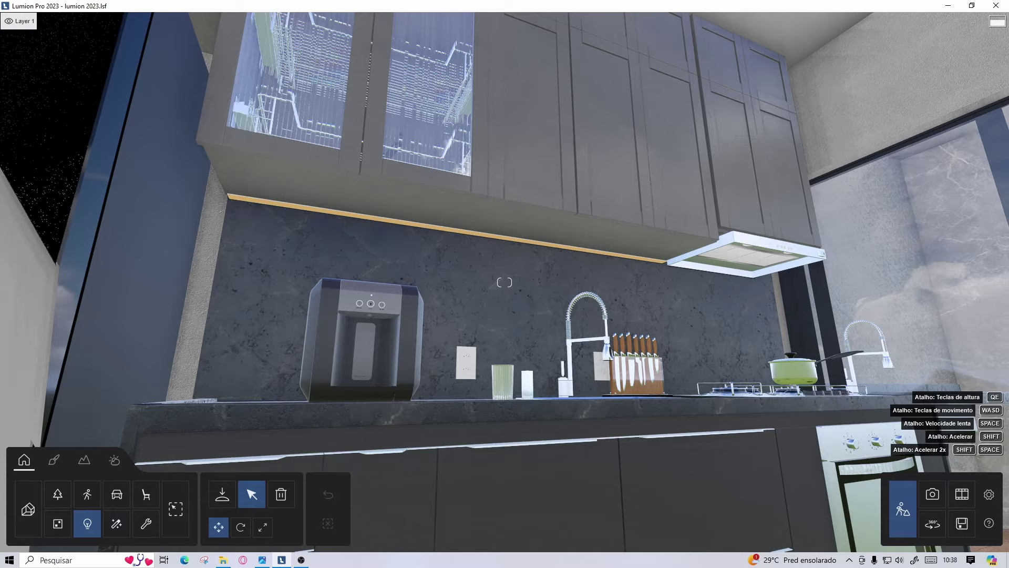
pyautogui.scroll(-5, 504, 282)
pyautogui.scroll(3, 480, 232)
pyautogui.scroll(3, 528, 243)
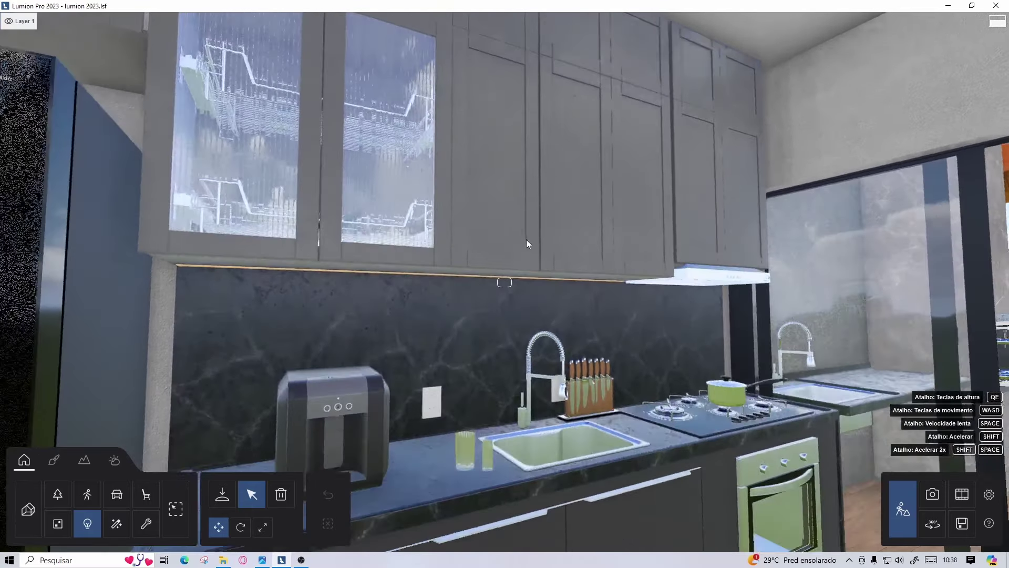
pyautogui.scroll(-5, 528, 243)
pyautogui.moveTo(528, 243); pyautogui.dragTo(536, 136, button='right')
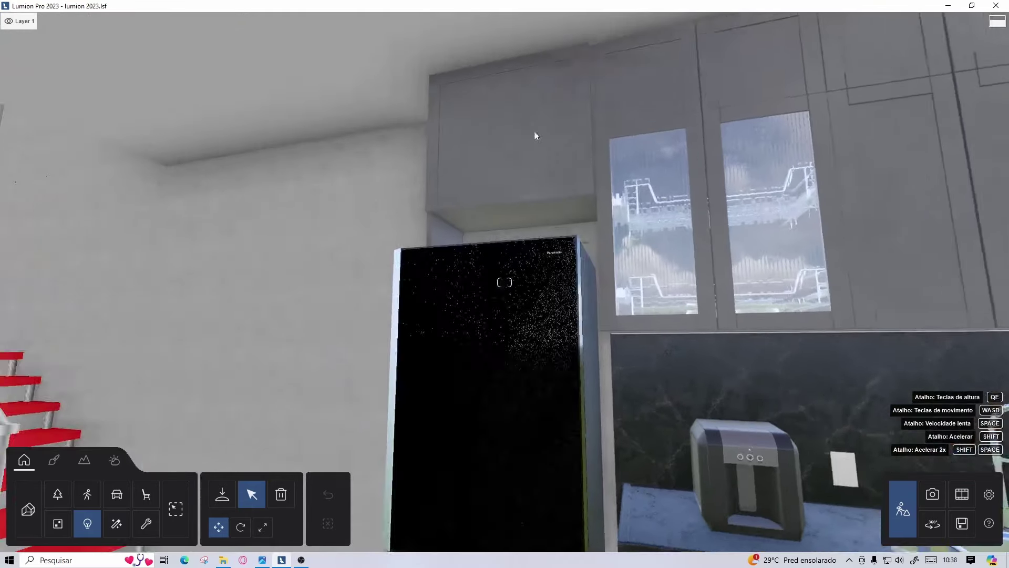
pyautogui.scroll(-5, 407, 85)
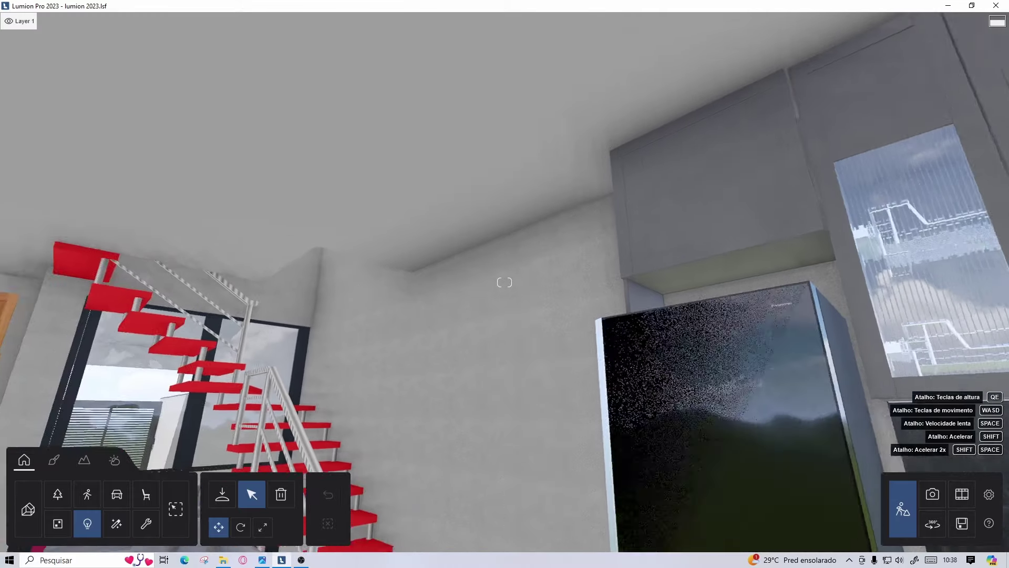
pyautogui.moveTo(417, 135); pyautogui.dragTo(361, 135, button='right')
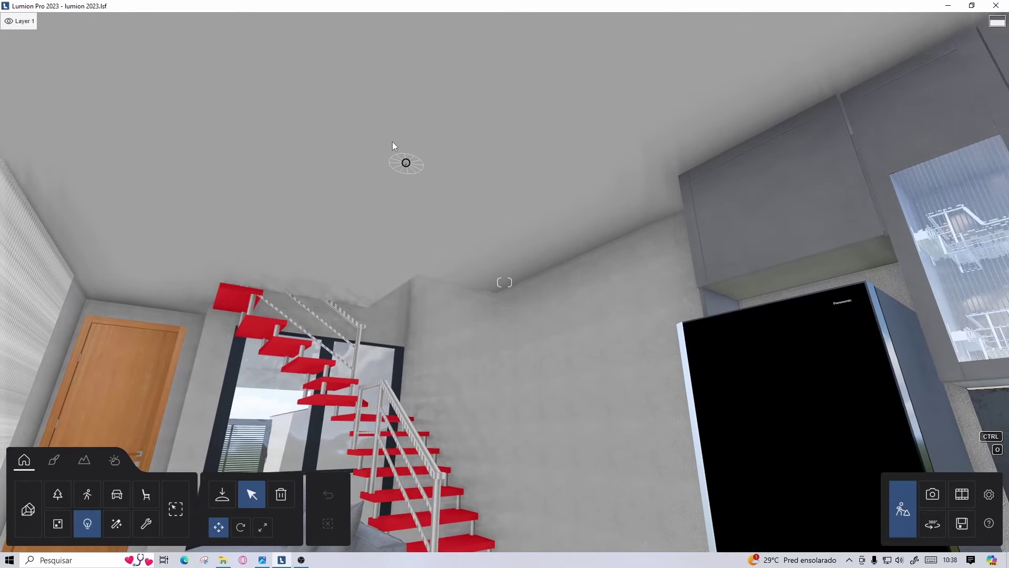
# - Check the ceiling lamp's settings, then select the line light beneath the upper cabinets
pyautogui.moveTo(405, 162); pyautogui.dragTo(371, 131, button='right')
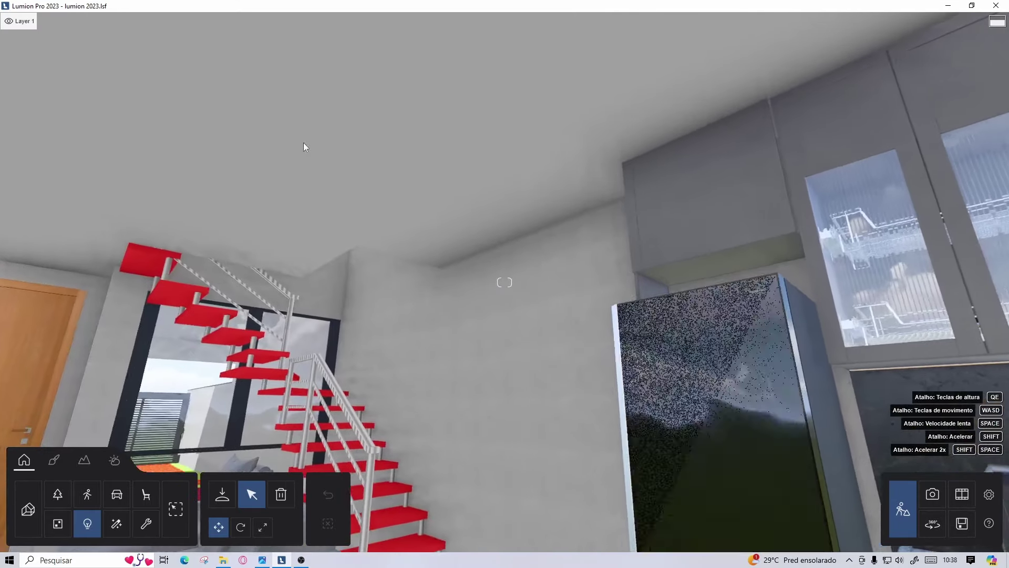
pyautogui.click(365, 135)
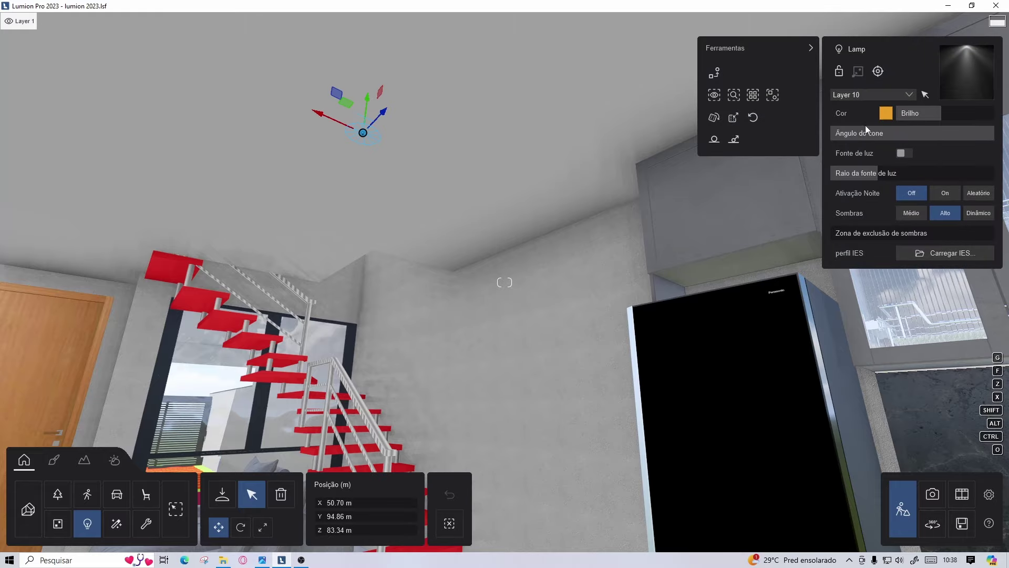
pyautogui.moveTo(798, 139)
pyautogui.mouseDown(button='right')
pyautogui.moveTo(719, 338)
pyautogui.moveTo(190, 212)
pyautogui.mouseUp(button='right')
pyautogui.click(700, 329)
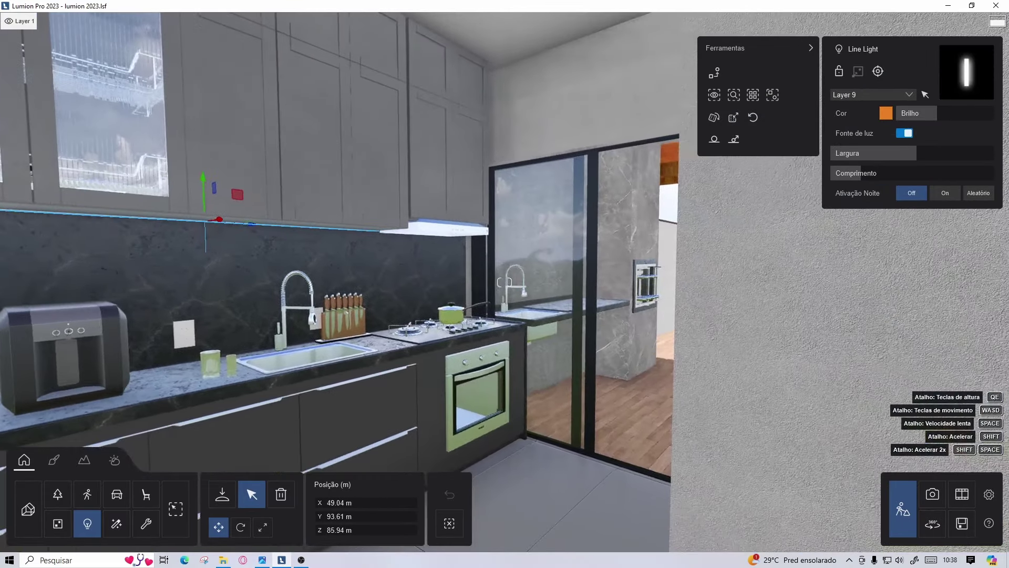
pyautogui.press('s')
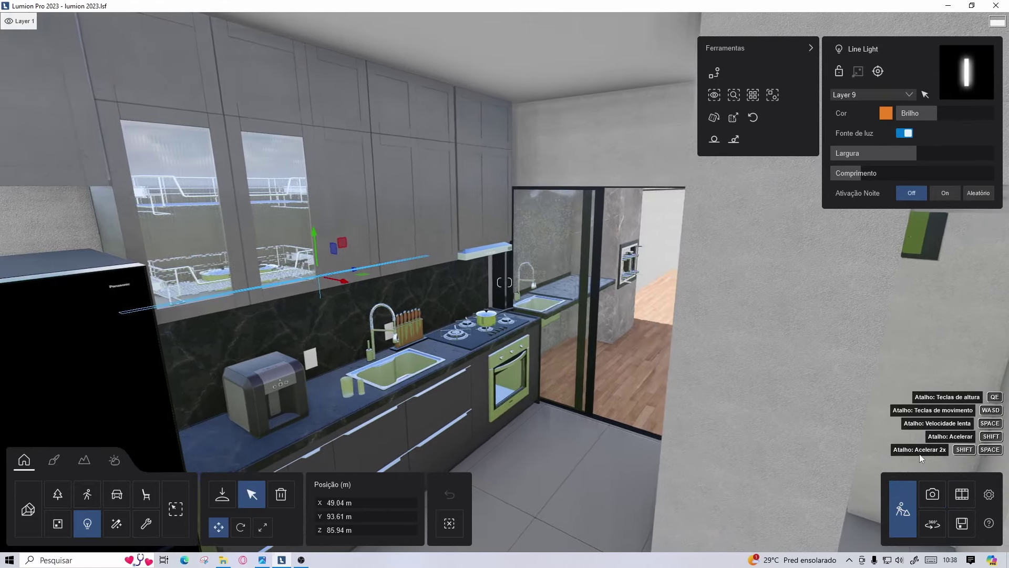
pyautogui.click(932, 494)
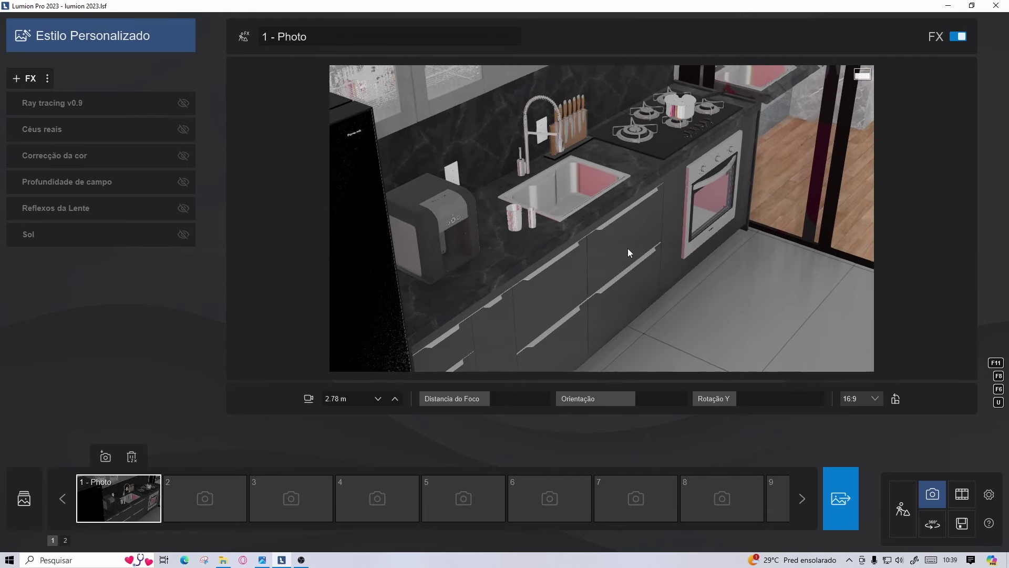
pyautogui.moveTo(648, 263); pyautogui.dragTo(650, 245, button='right')
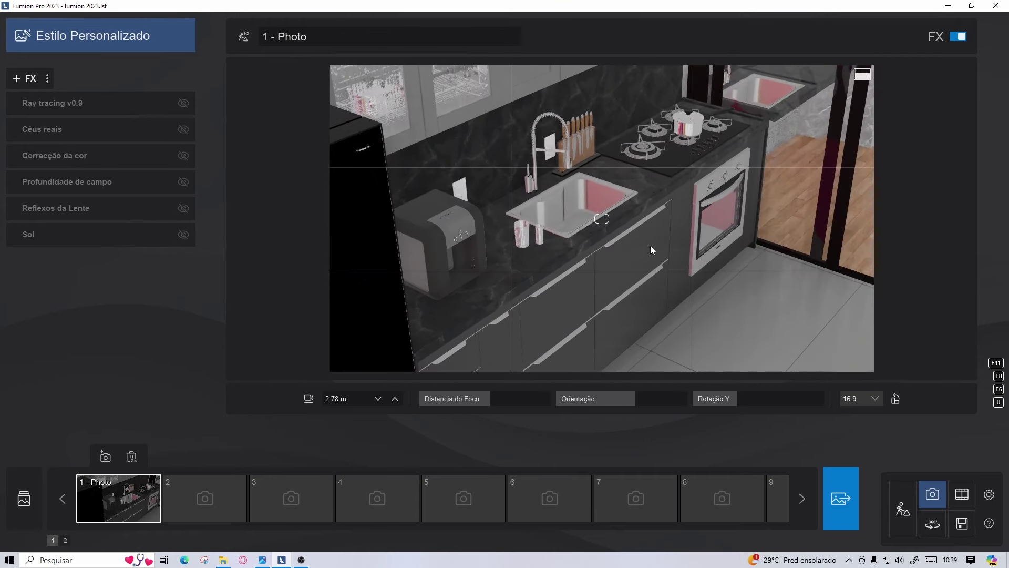
pyautogui.moveTo(602, 218); pyautogui.dragTo(578, 221, button='right')
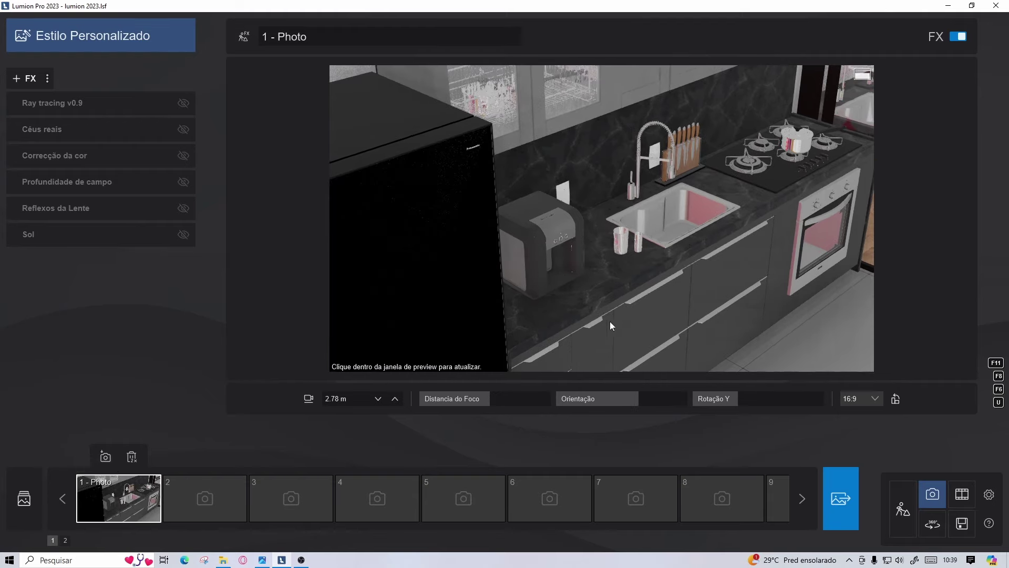
pyautogui.moveTo(491, 400); pyautogui.dragTo(493, 399)
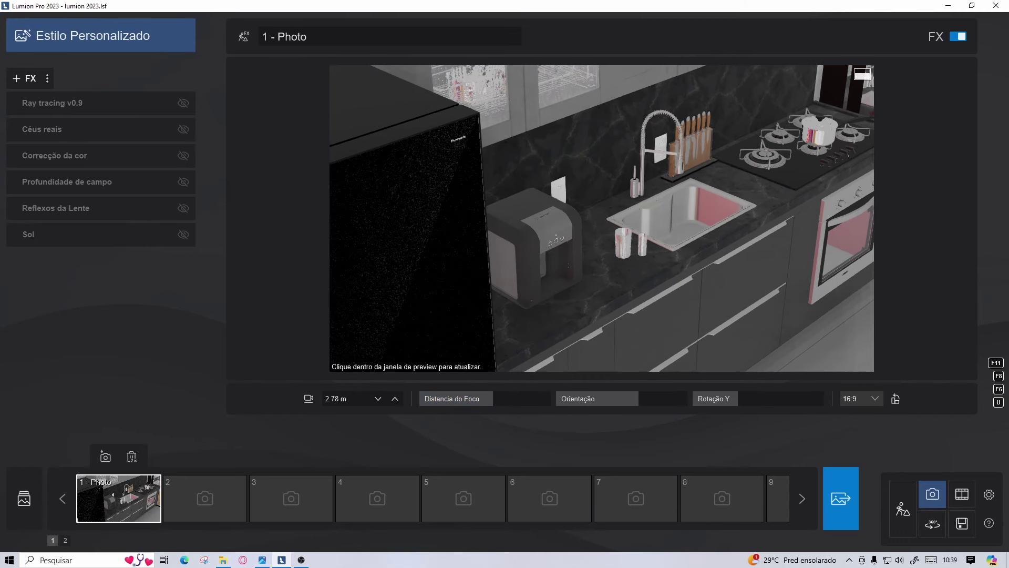
pyautogui.moveTo(604, 252); pyautogui.dragTo(647, 254, button='right')
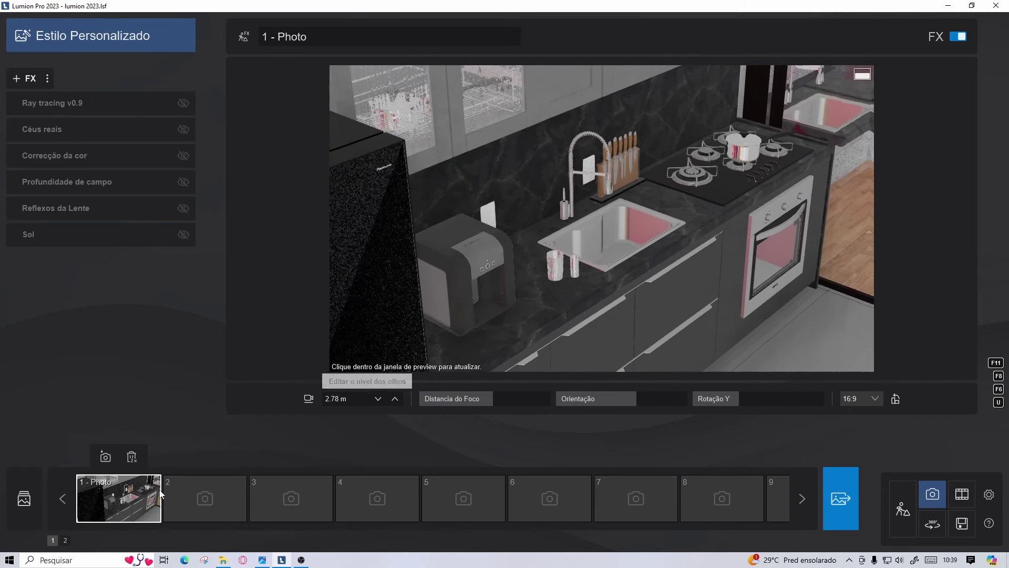
pyautogui.click(122, 513)
pyautogui.moveTo(677, 195)
pyautogui.mouseDown(button='right')
pyautogui.moveTo(597, 134)
pyautogui.moveTo(552, 158)
pyautogui.moveTo(716, 210)
pyautogui.moveTo(684, 173)
pyautogui.mouseUp(button='right')
pyautogui.moveTo(602, 219)
pyautogui.mouseDown(button='right')
pyautogui.moveTo(636, 188)
pyautogui.moveTo(499, 194)
pyautogui.mouseUp(button='right')
pyautogui.click(120, 494)
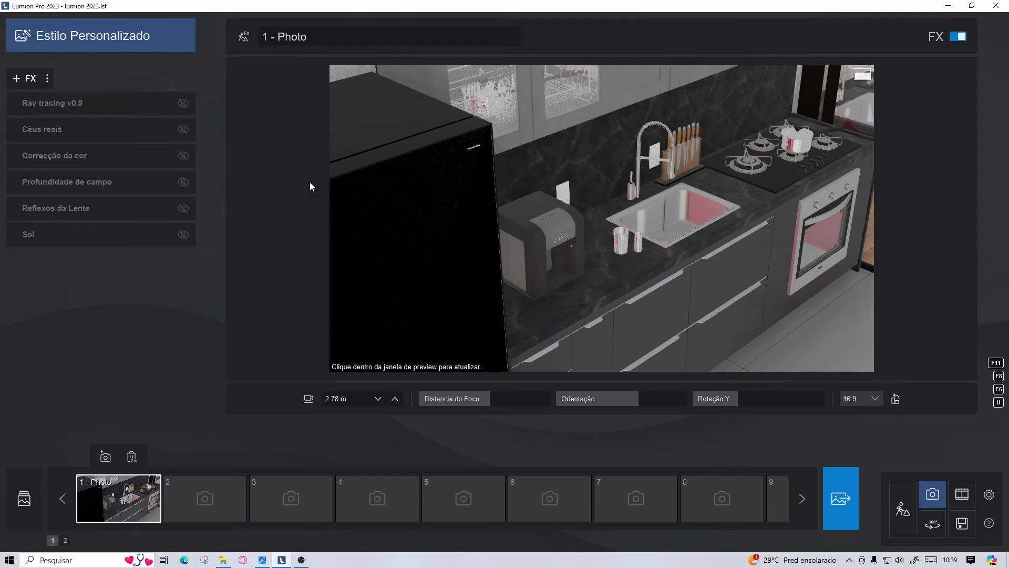
pyautogui.moveTo(183, 102)
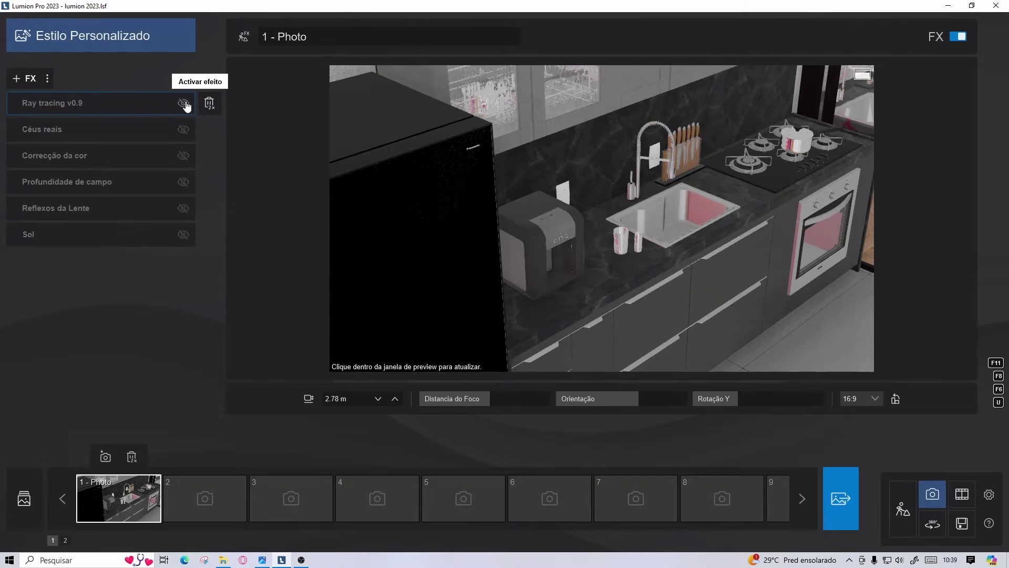
# - Enable Ray tracing v0.9 with denoiser on and restore Photo 1's sink view
pyautogui.click(553, 125)
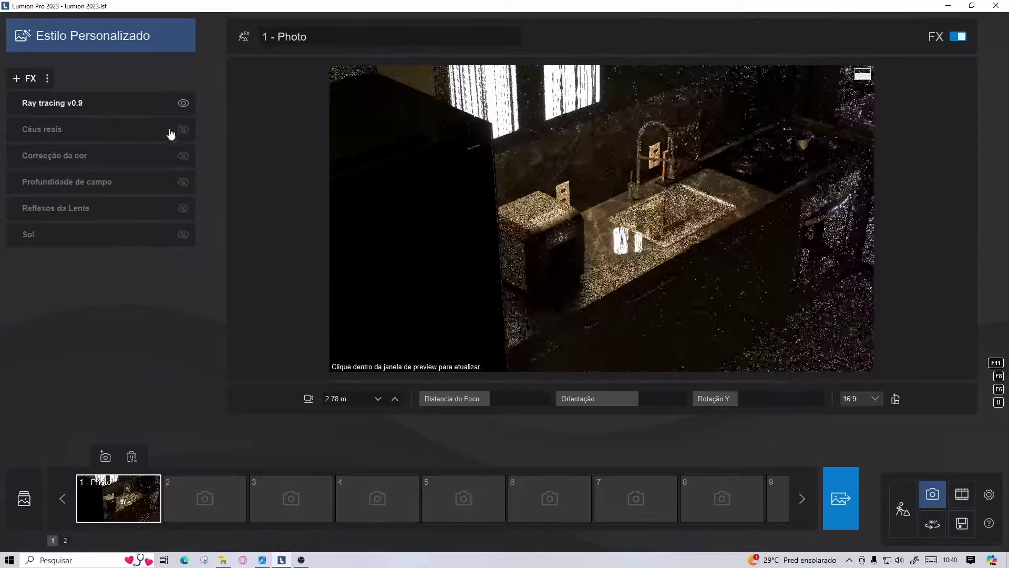
pyautogui.click(116, 110)
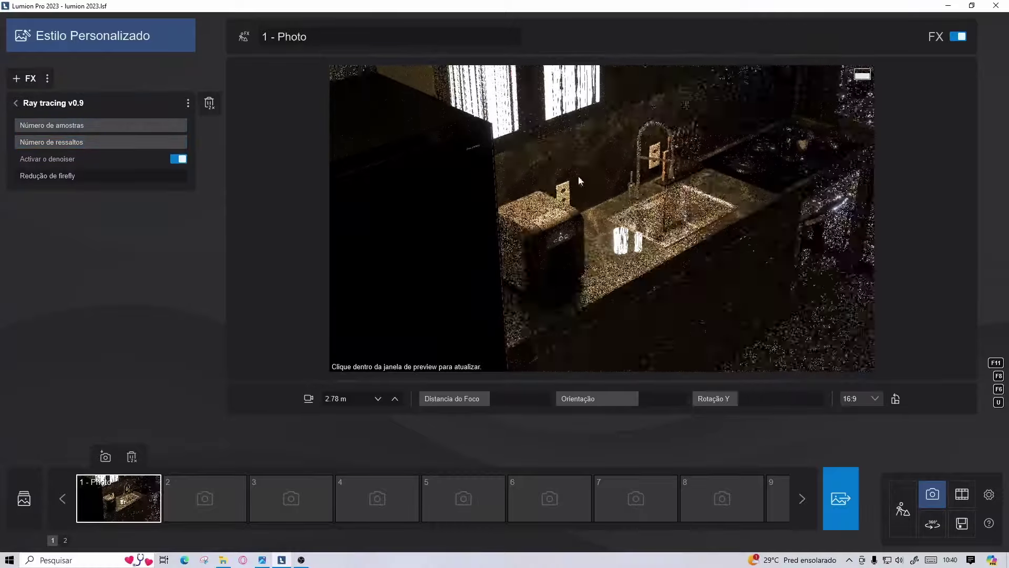
pyautogui.click(16, 103)
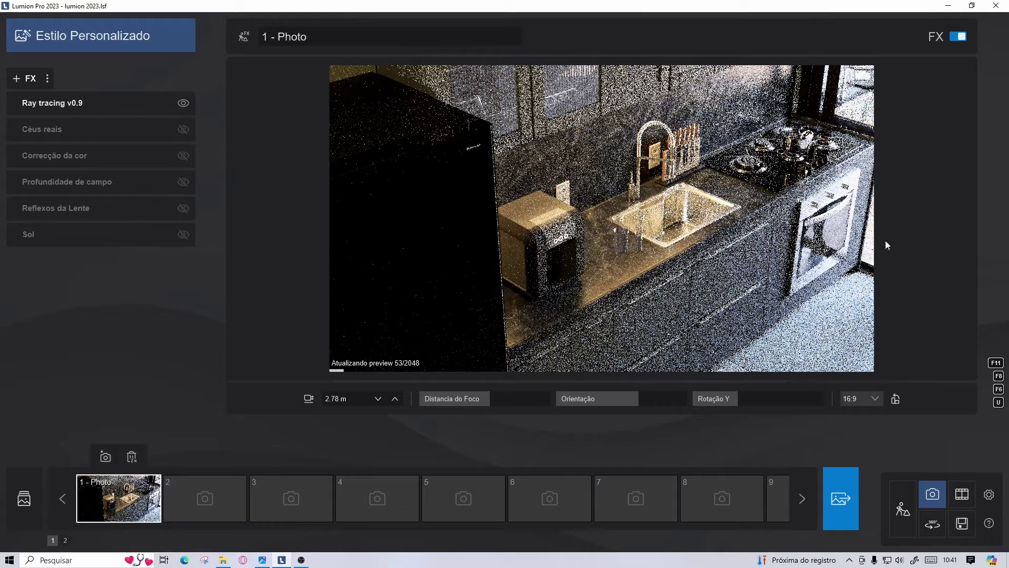
pyautogui.moveTo(731, 178); pyautogui.dragTo(655, 134, button='right')
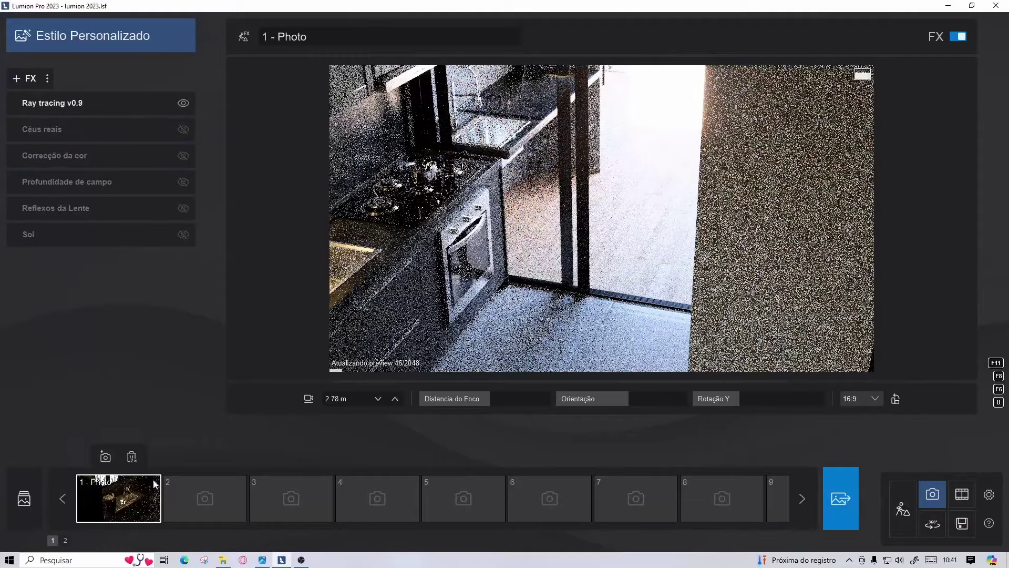
pyautogui.click(138, 495)
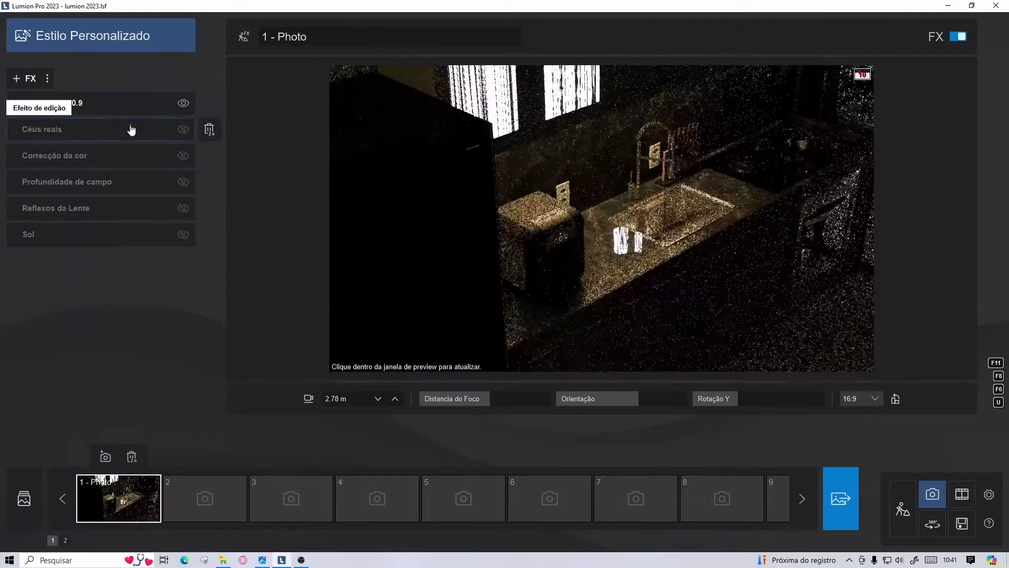
# - Enable the Céus reais sky effect and refresh the ray-traced kitchen preview
pyautogui.click(85, 131)
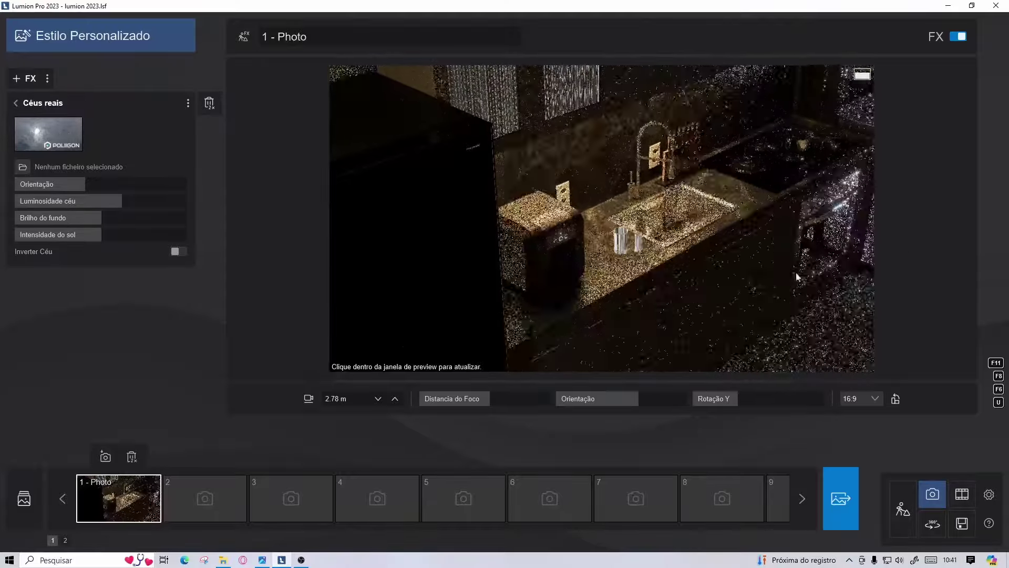
pyautogui.click(15, 102)
pyautogui.click(774, 245)
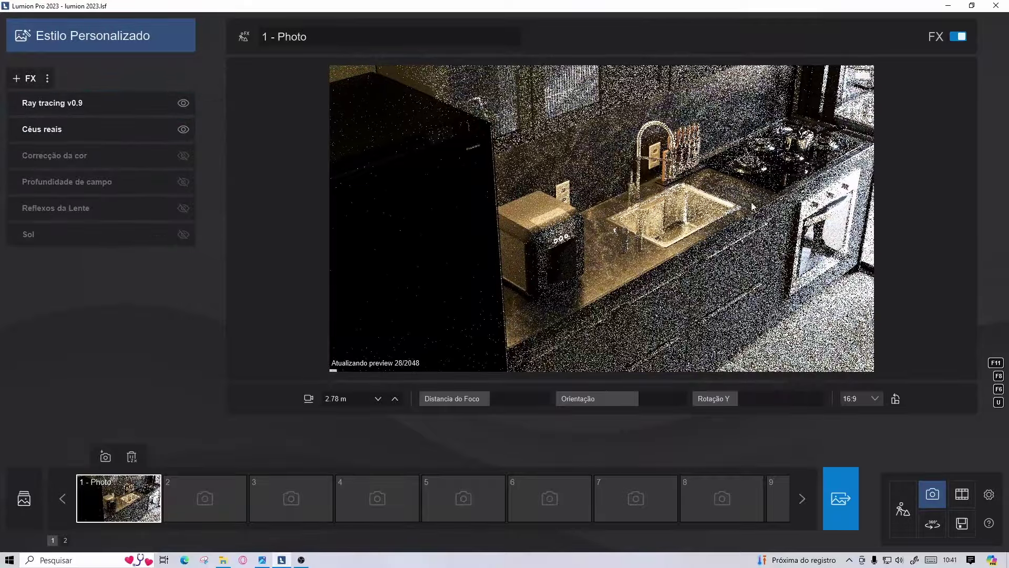
pyautogui.moveTo(587, 208); pyautogui.dragTo(656, 184, button='right')
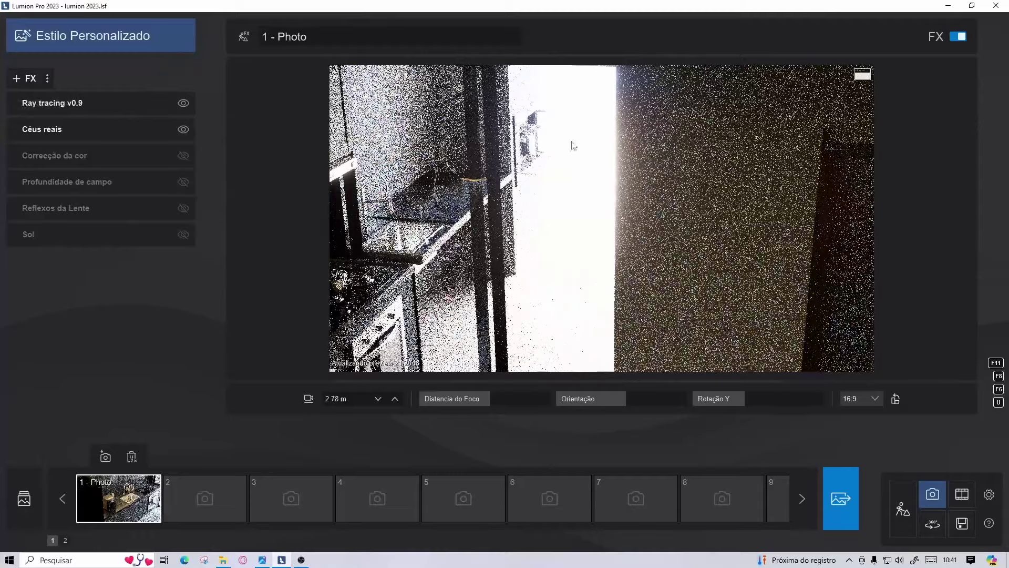
pyautogui.moveTo(618, 256); pyautogui.dragTo(436, 216, button='right')
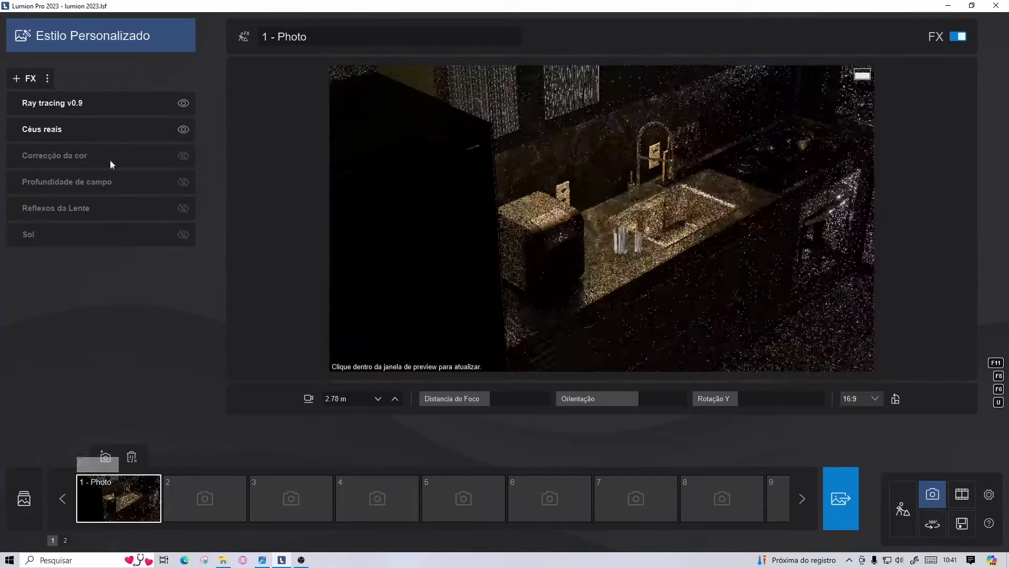
# - Enable the Correcção da cor colour correction effect and refresh the ray-traced preview
pyautogui.click(184, 155)
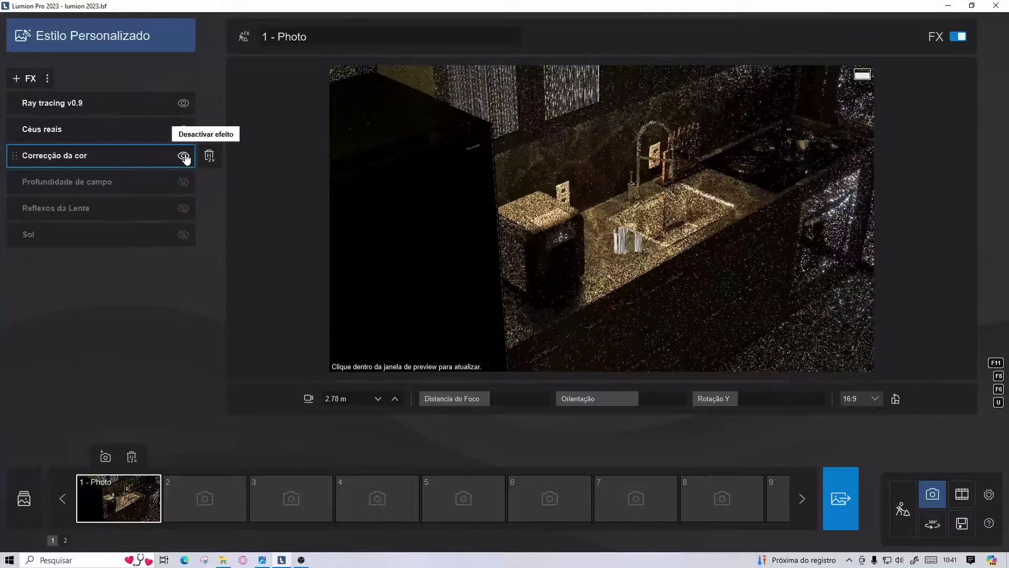
pyautogui.click(96, 158)
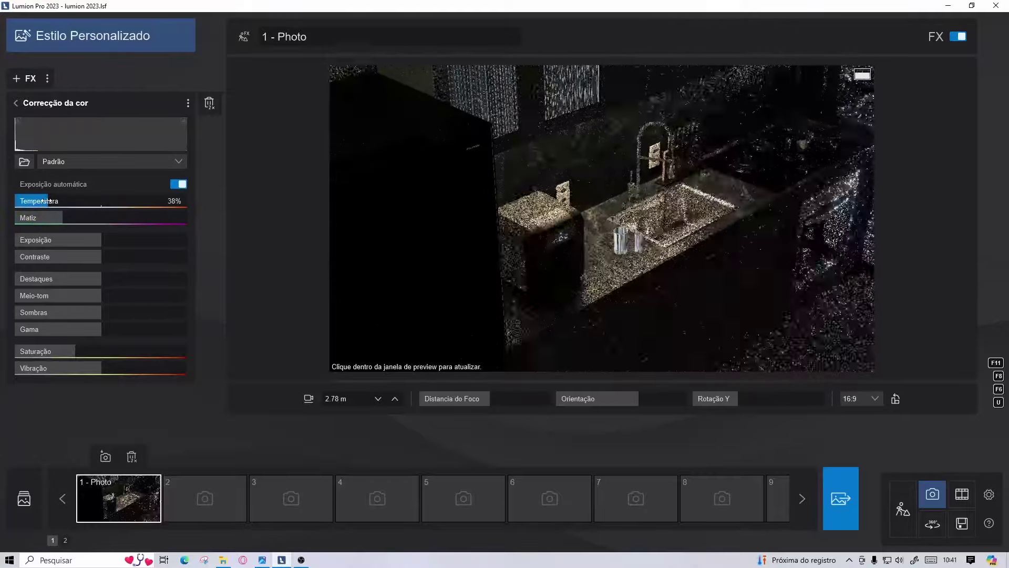
pyautogui.click(710, 205)
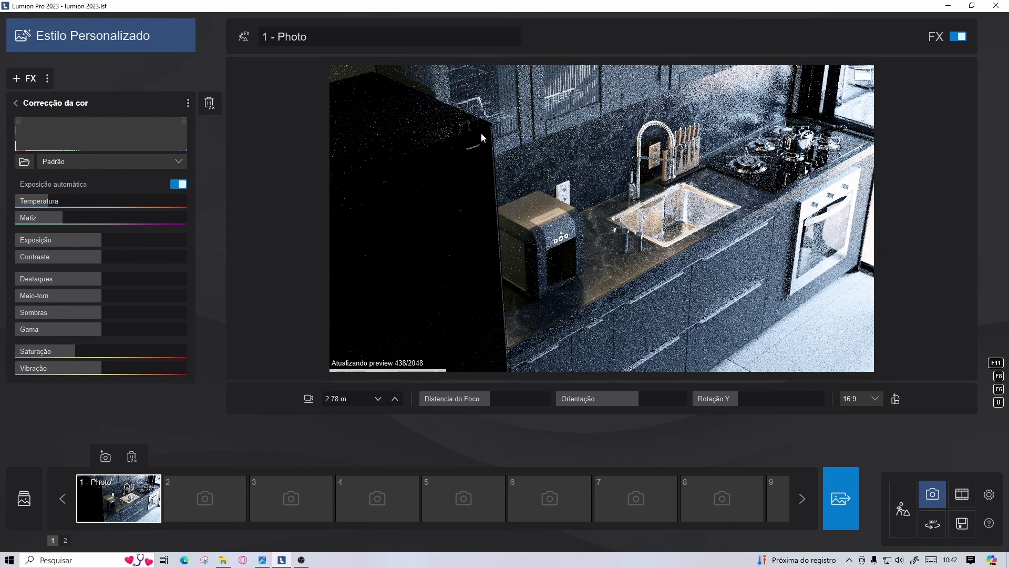
pyautogui.click(16, 102)
pyautogui.click(184, 182)
# - Enable Profundidade de campo depth of field with its focus point on the sink
pyautogui.click(184, 182)
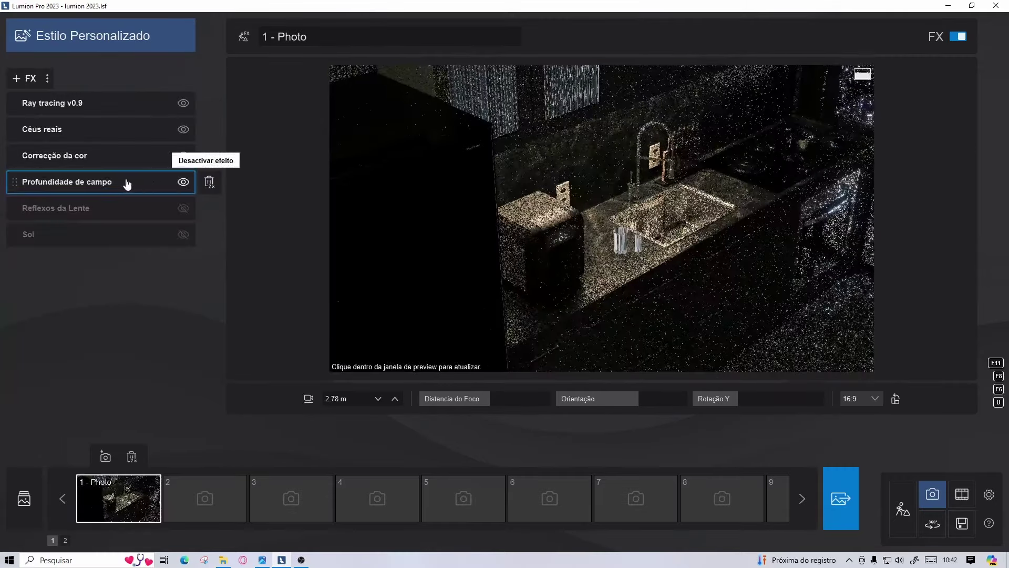
pyautogui.click(77, 183)
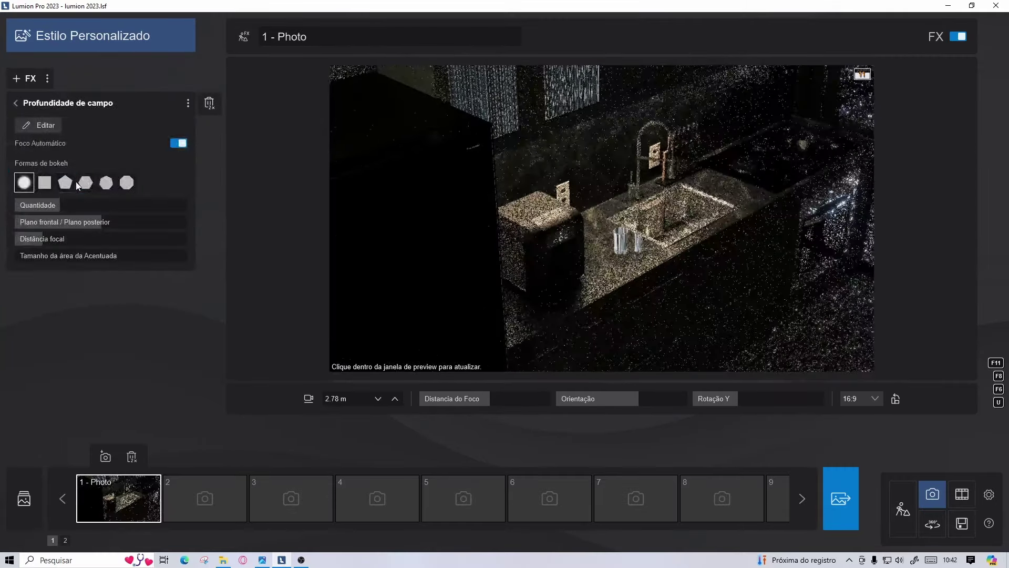
pyautogui.click(38, 125)
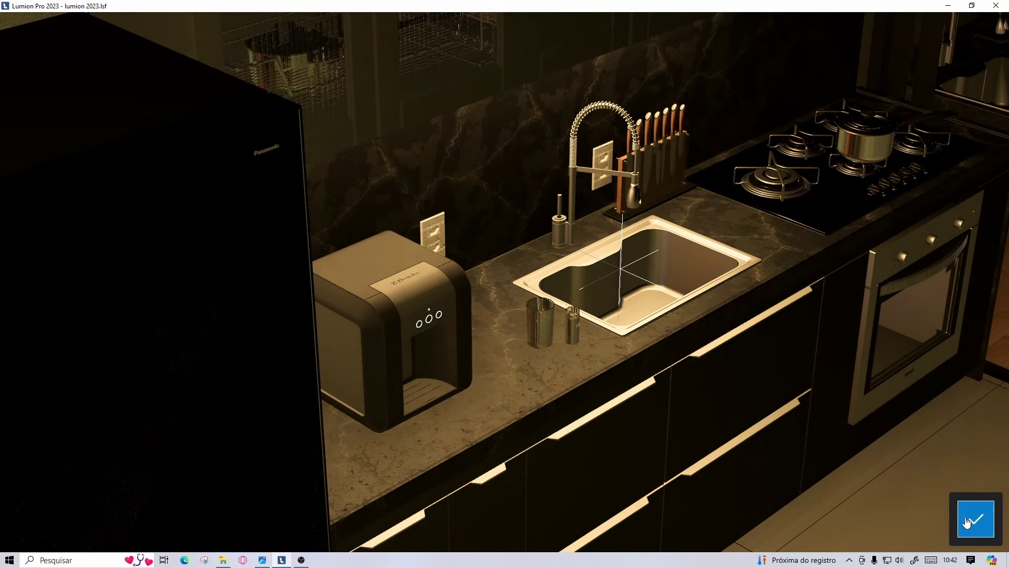
pyautogui.click(313, 161)
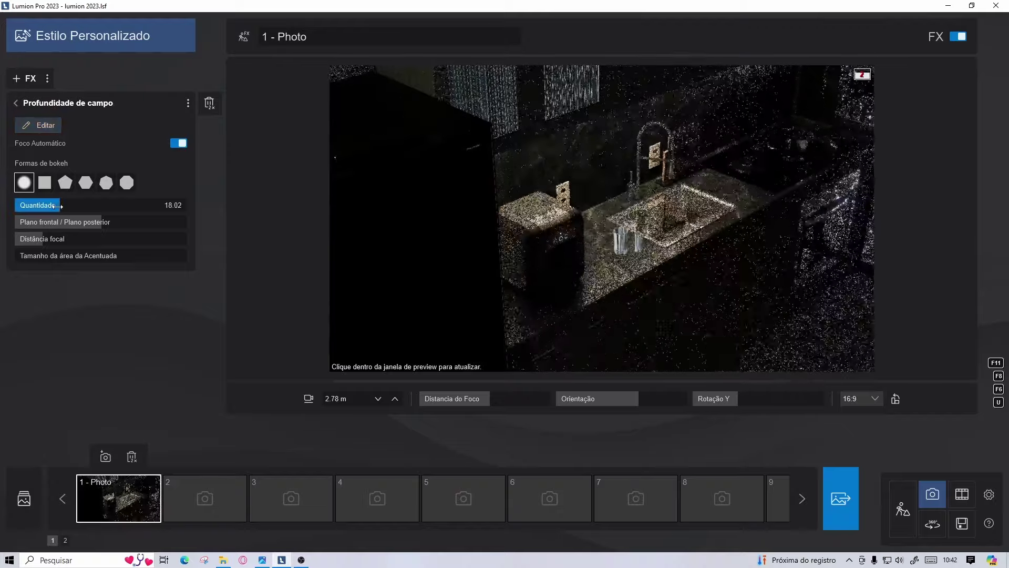
pyautogui.click(471, 156)
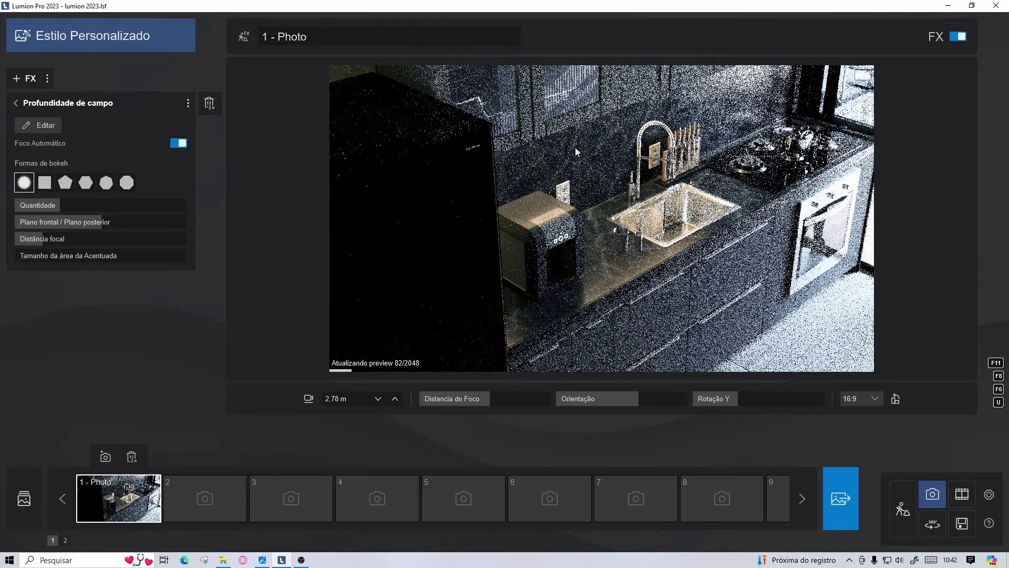
pyautogui.click(304, 177)
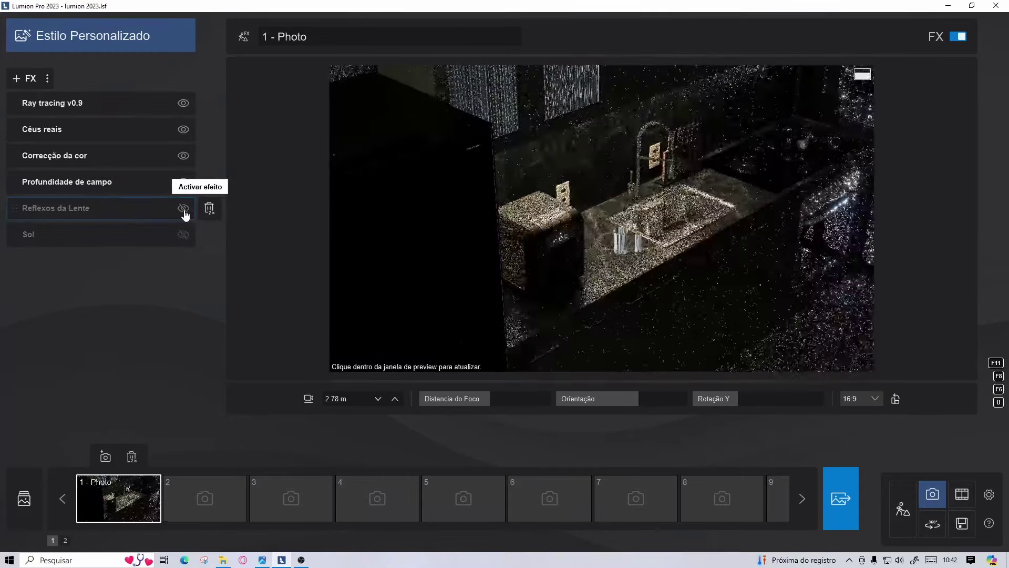
# - Enable the Reflexos da Lente lens flare and refresh the preview near the sink
pyautogui.click(184, 211)
pyautogui.click(112, 213)
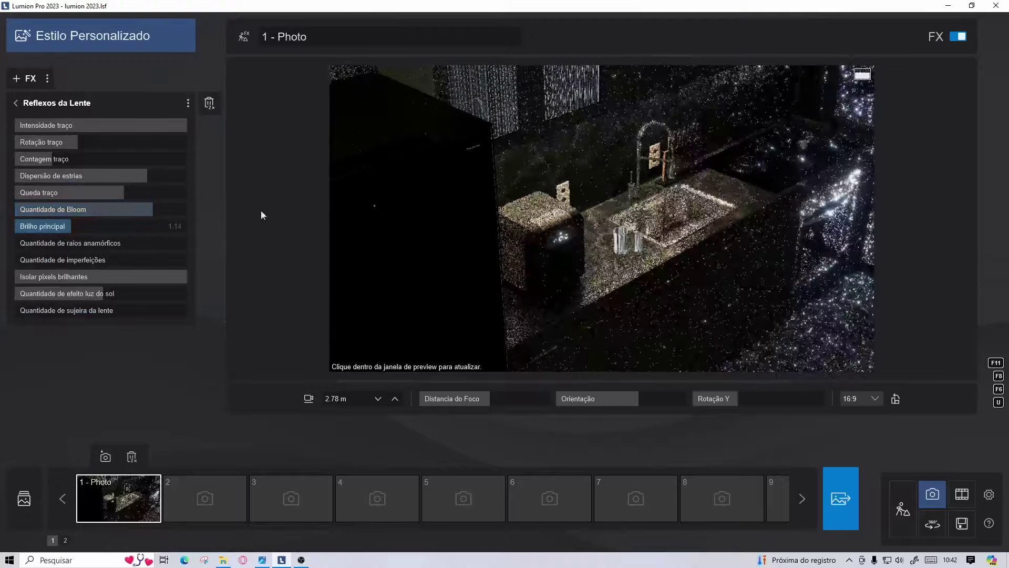
pyautogui.click(697, 233)
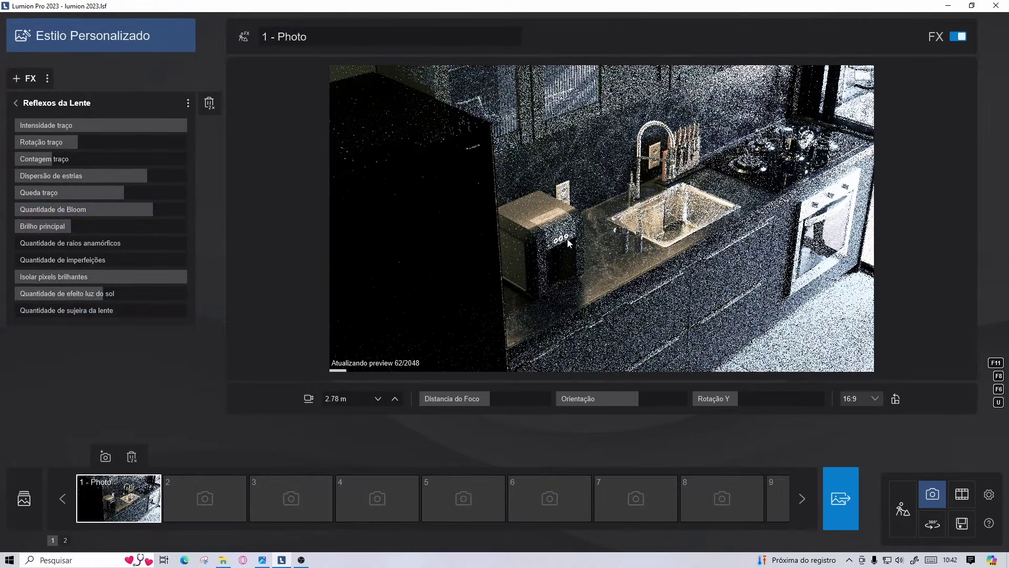
pyautogui.moveTo(568, 242); pyautogui.dragTo(601, 218, button='right')
pyautogui.scroll(5, 377, 225)
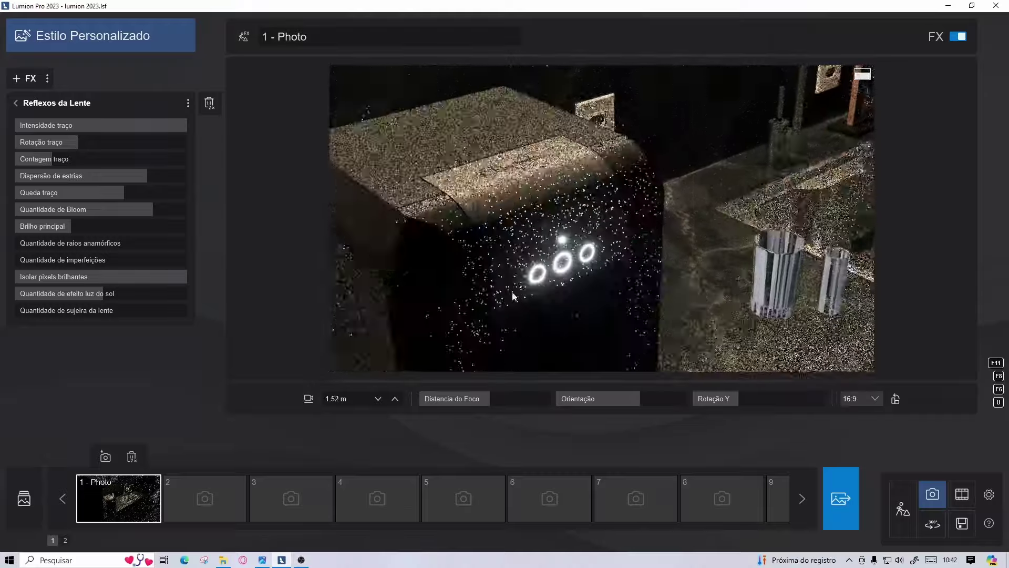
# - Toggle the lens flare off and on to compare, then pull the camera back
pyautogui.click(16, 103)
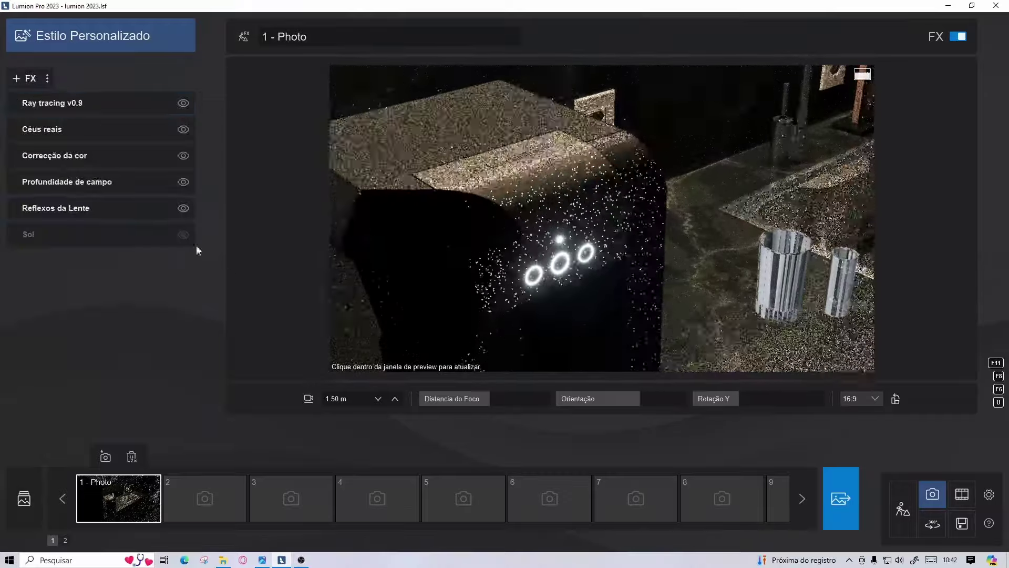
pyautogui.click(182, 209)
pyautogui.click(182, 208)
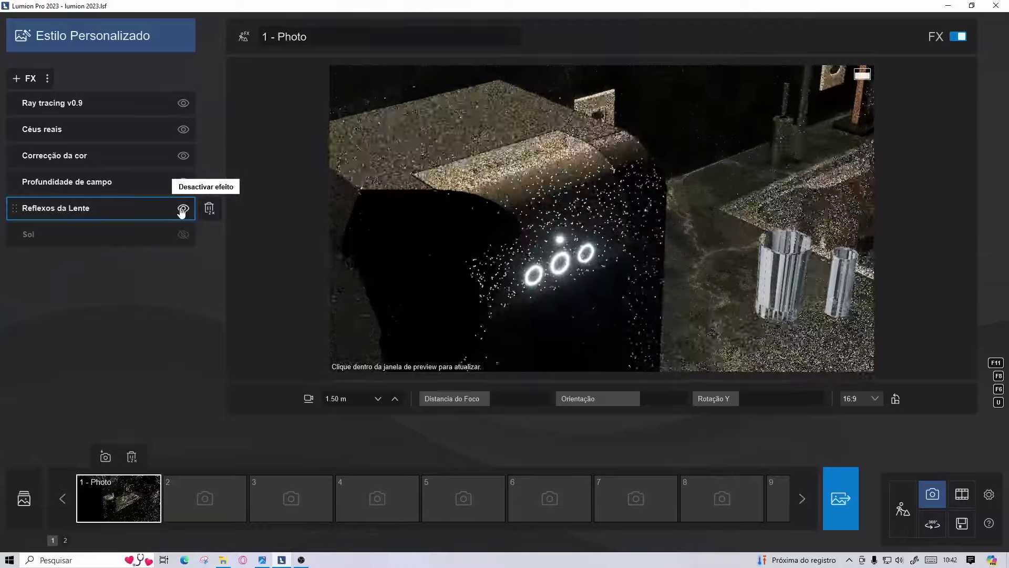
pyautogui.press('s')
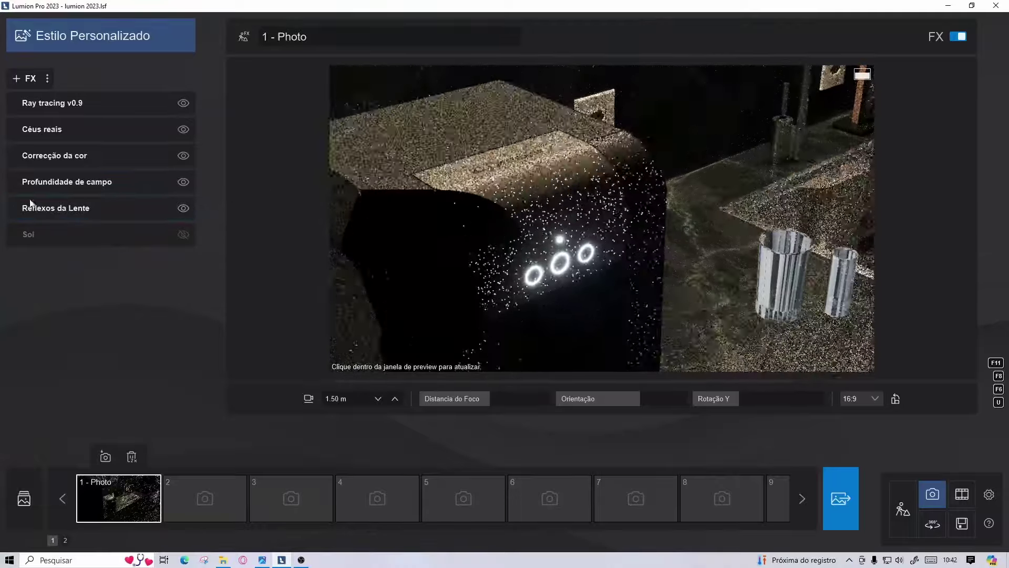
pyautogui.press('s')
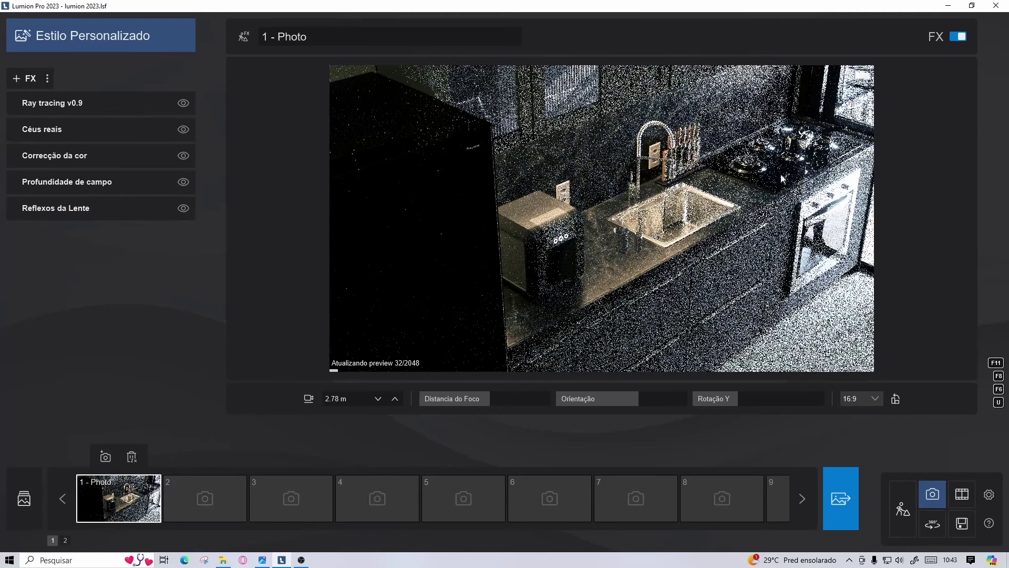
# - Bring up the finished render lumion 3.2.jpg in Windows Photos
pyautogui.click(265, 561)
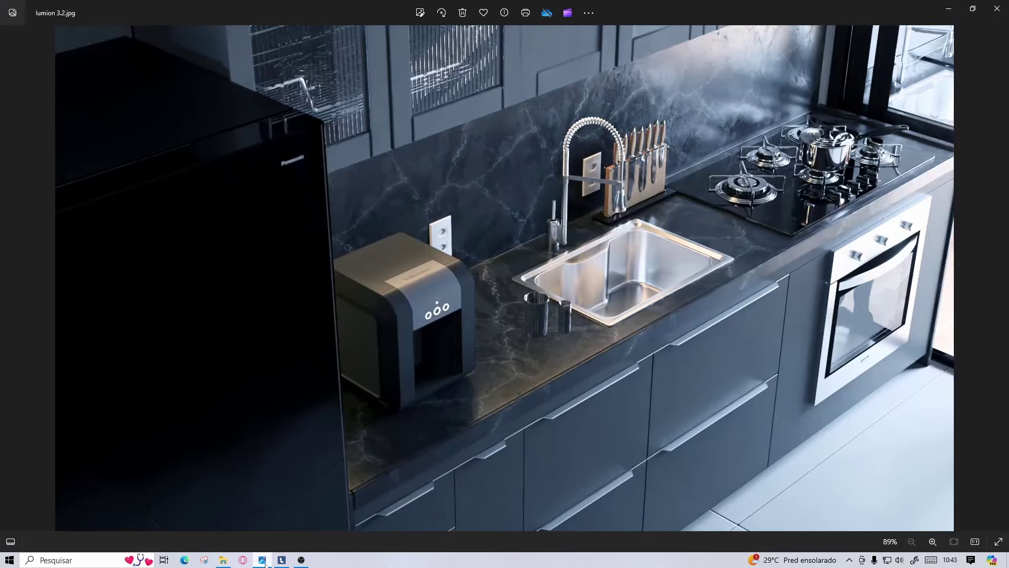